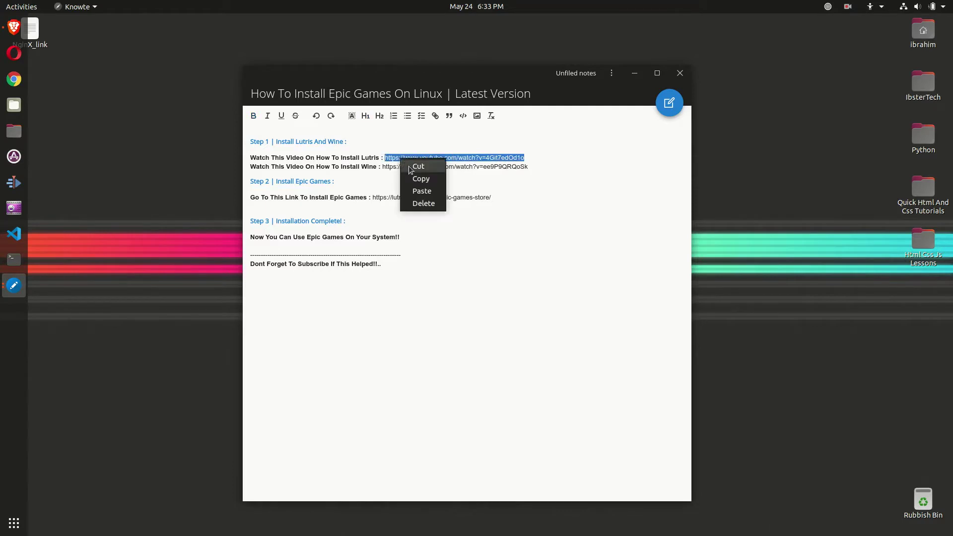
# - Copy the Lutris YouTube link from the Knowte note and open it in Chrome
pyautogui.click(415, 175)
pyautogui.moveTo(251, 161); pyautogui.dragTo(523, 158)
pyautogui.rightClick(521, 159)
pyautogui.click(541, 176)
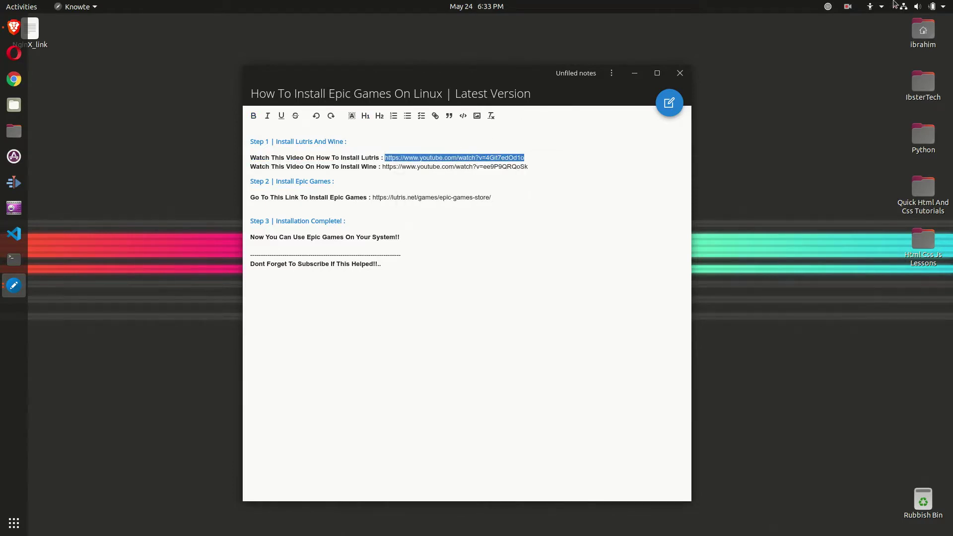
pyautogui.click(847, 6)
pyautogui.click(834, 52)
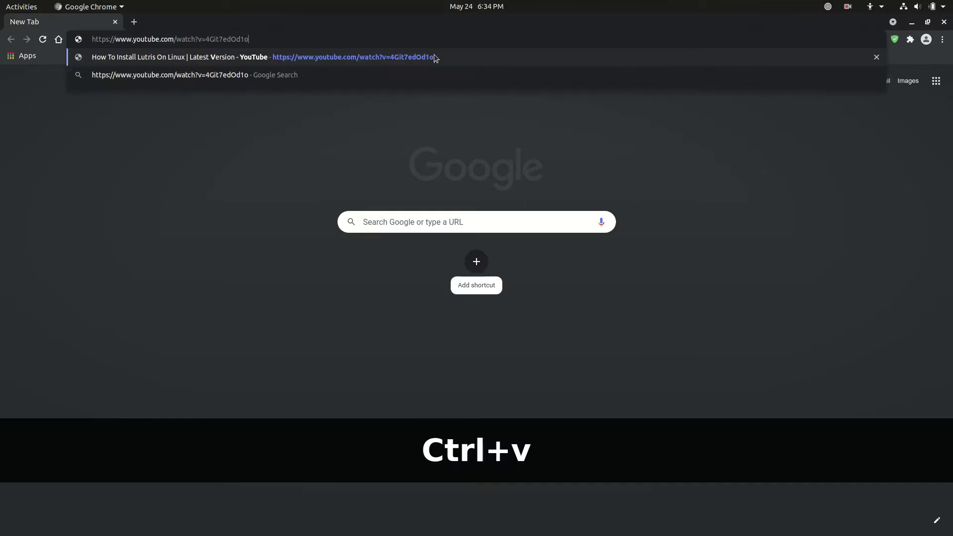
pyautogui.click(434, 57)
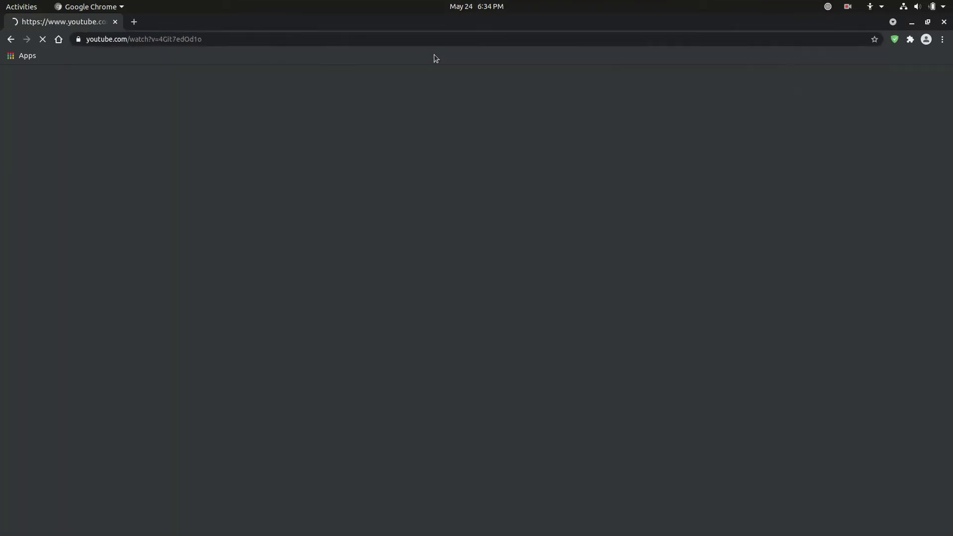
# - Read the Lutris video title and expand its full description
pyautogui.scroll(-2, 55, 435)
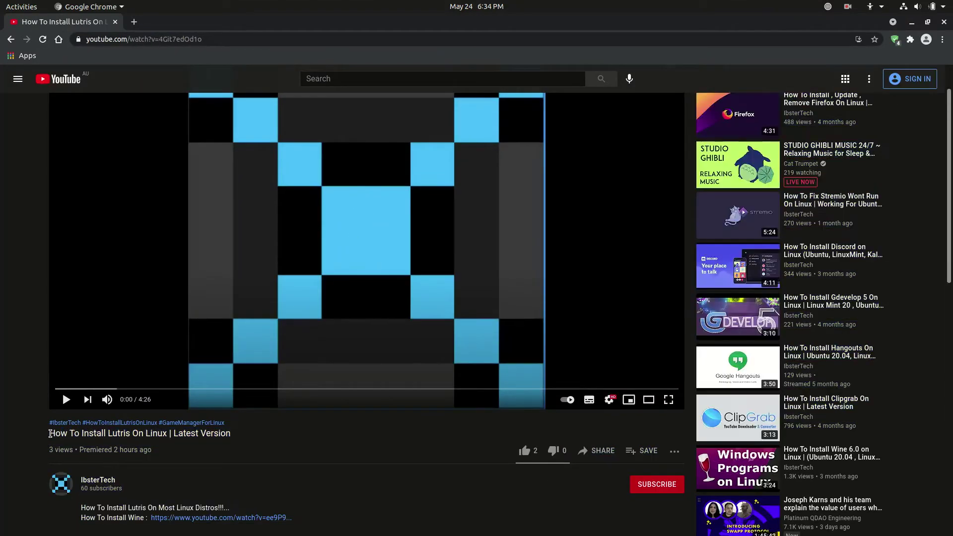
pyautogui.moveTo(51, 434); pyautogui.dragTo(240, 439)
pyautogui.scroll(-9, 170, 424)
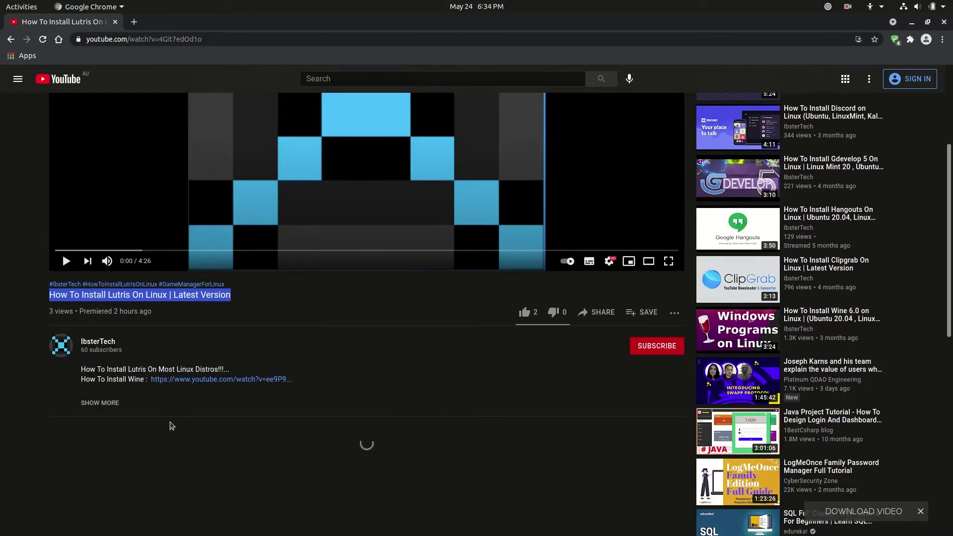
pyautogui.click(98, 303)
pyautogui.moveTo(80, 301); pyautogui.dragTo(207, 351)
pyautogui.scroll(2, 207, 291)
pyautogui.scroll(5, 207, 291)
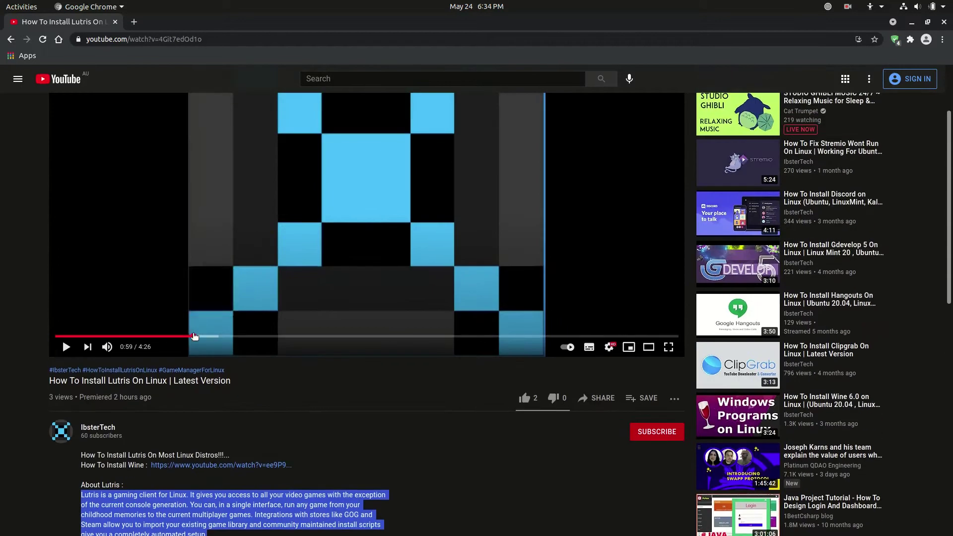
# - Skim the Lutris video through 2:01, 3:00 and 3:25 to 4:03
pyautogui.click(341, 440)
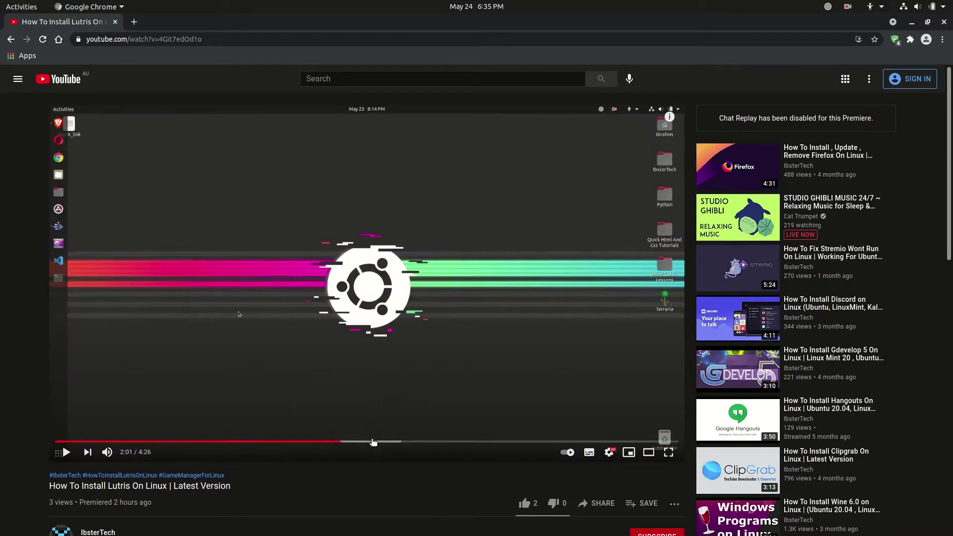
pyautogui.click(476, 441)
pyautogui.click(545, 441)
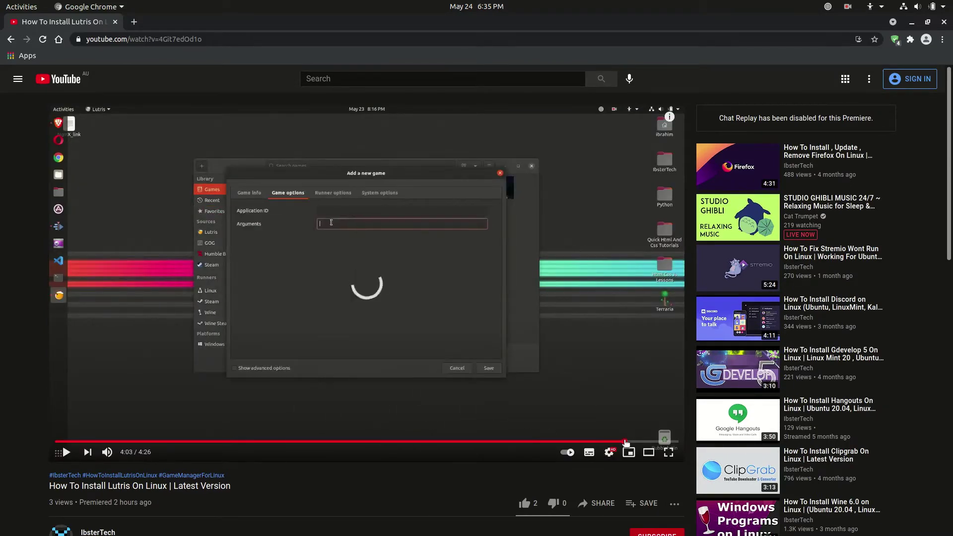
pyautogui.click(624, 441)
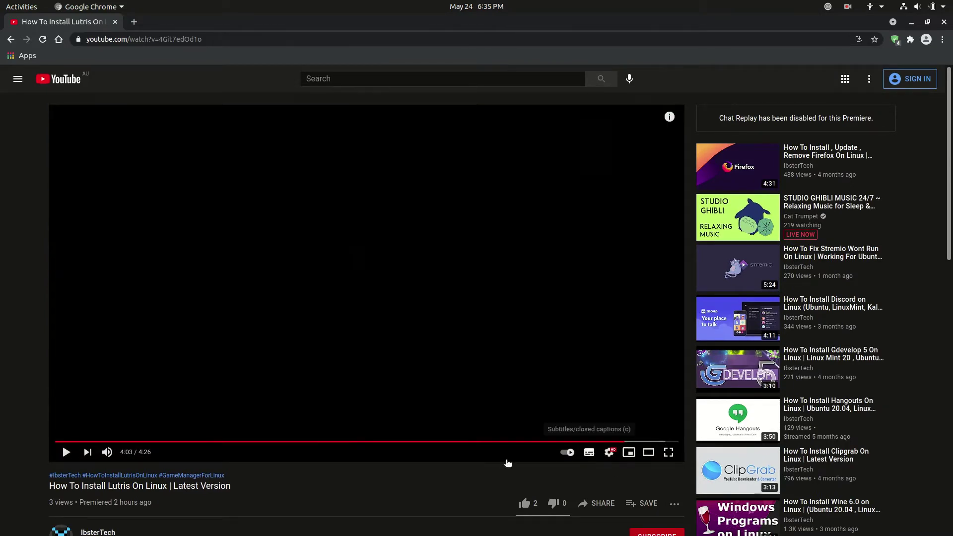
pyautogui.scroll(-5, 507, 461)
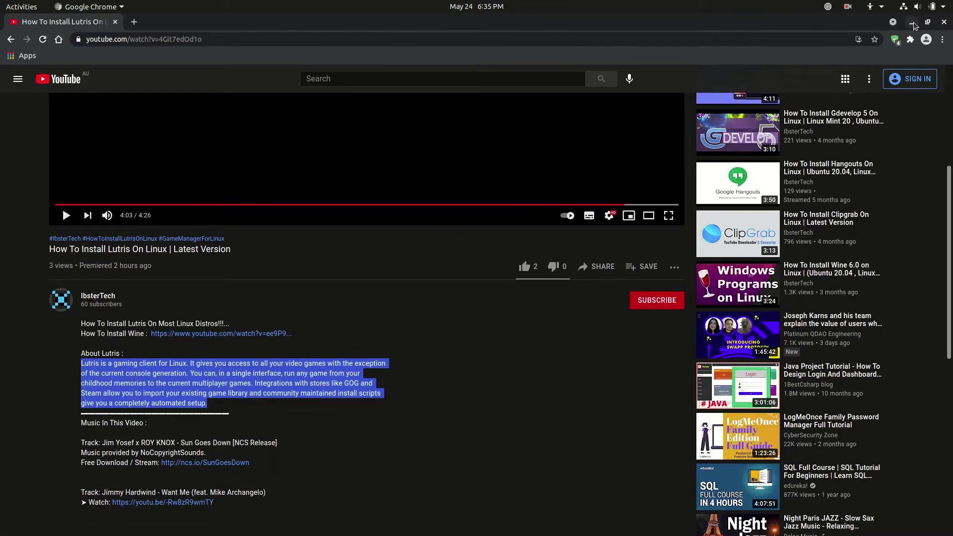
# - Minimize Chrome and return to the Knowte note's Wine line
pyautogui.click(911, 22)
pyautogui.click(847, 6)
pyautogui.click(847, 48)
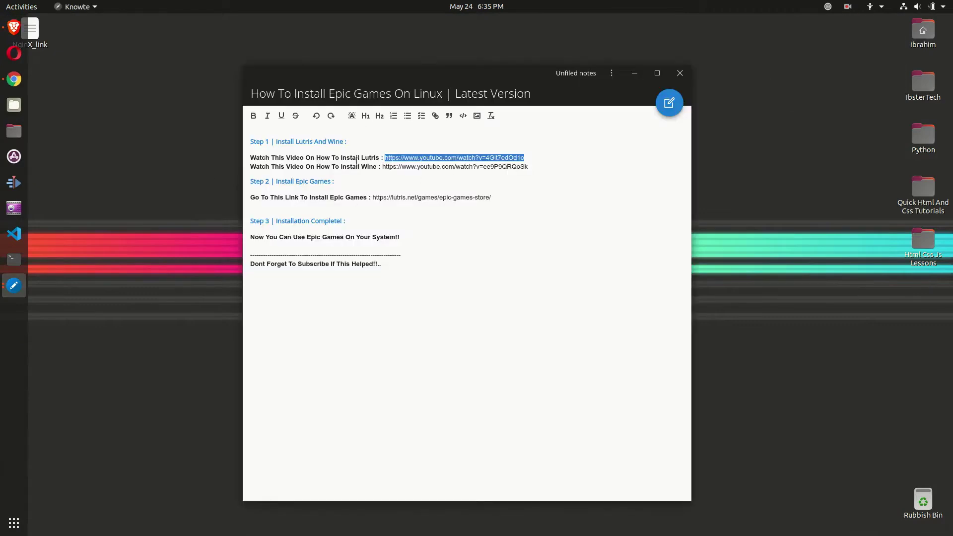
pyautogui.moveTo(383, 167); pyautogui.dragTo(245, 168)
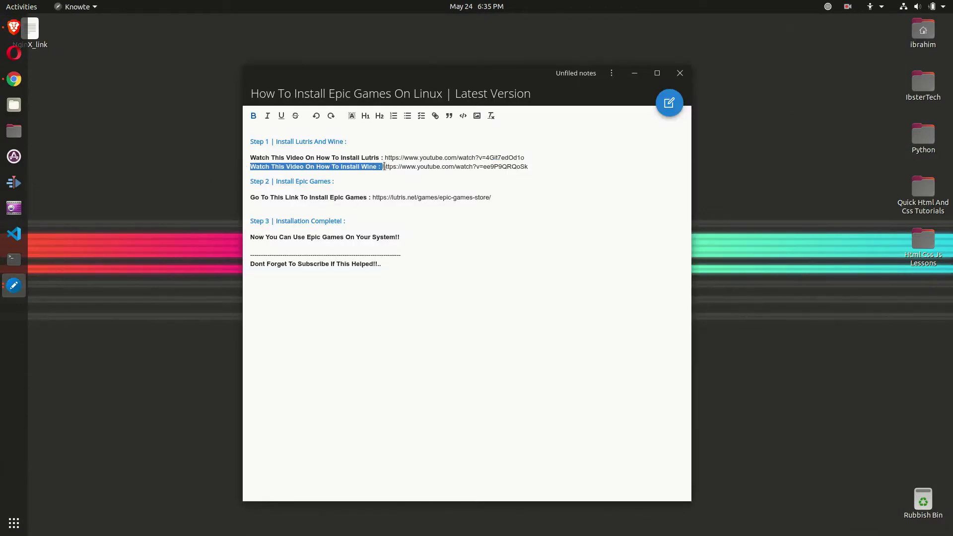
# - Copy the Wine video link from Knowte and load it in Chrome with Paste and go
pyautogui.moveTo(384, 167); pyautogui.dragTo(529, 168)
pyautogui.rightClick(536, 167)
pyautogui.click(551, 188)
pyautogui.click(14, 81)
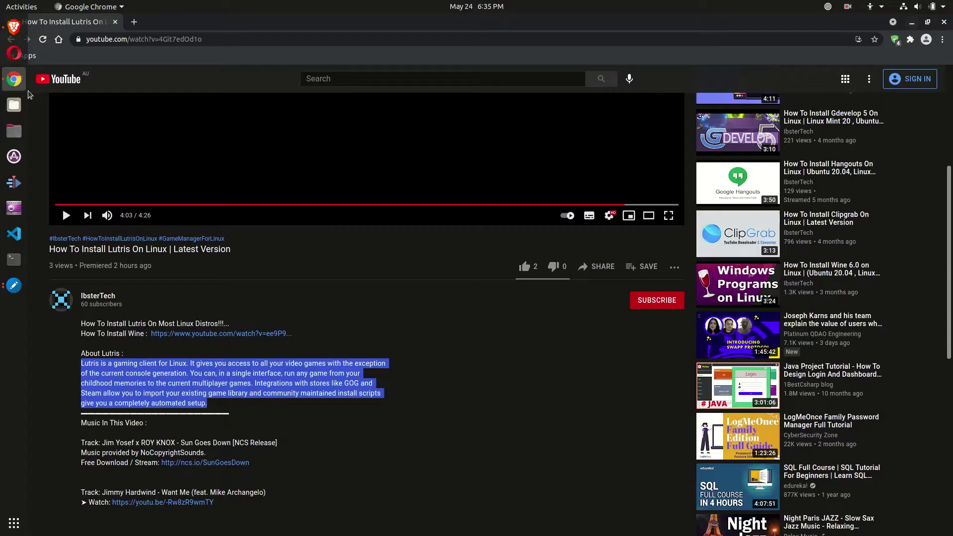
pyautogui.click(134, 22)
pyautogui.click(114, 22)
pyautogui.rightClick(124, 38)
pyautogui.click(149, 104)
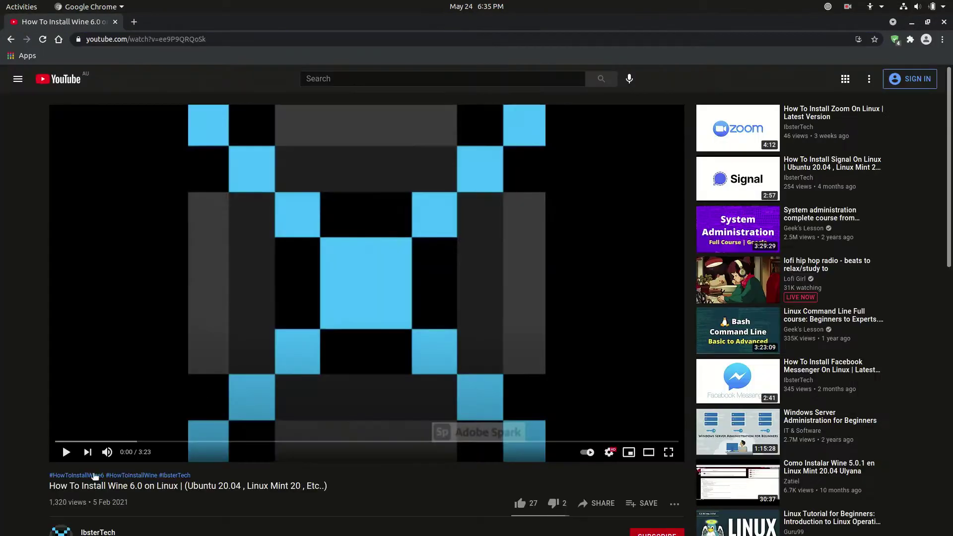
# - Read the Wine 6.0 video title and expand the pinned comment's full commands
pyautogui.moveTo(50, 486); pyautogui.dragTo(327, 486)
pyautogui.scroll(-6, 137, 288)
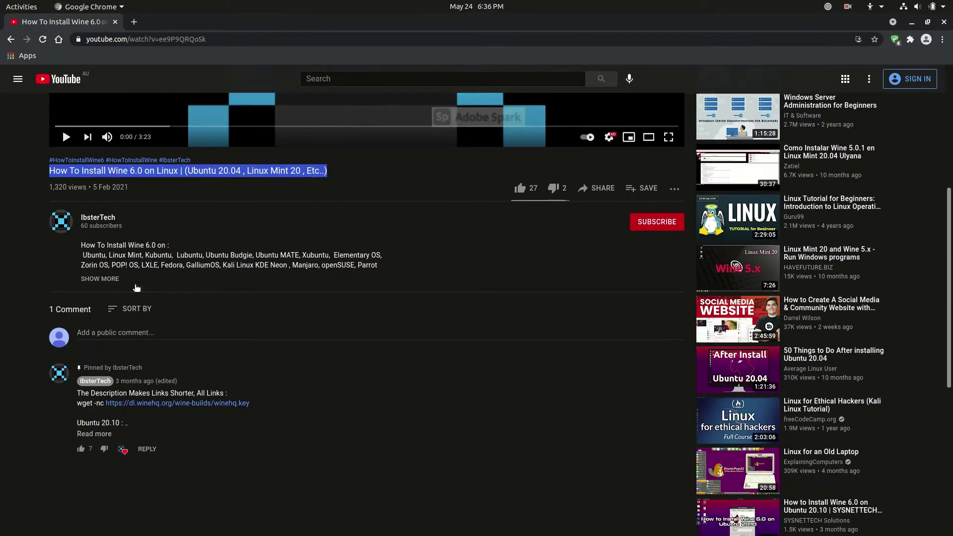
pyautogui.click(94, 434)
pyautogui.moveTo(77, 393); pyautogui.dragTo(350, 476)
pyautogui.click(88, 423)
pyautogui.scroll(3, 89, 420)
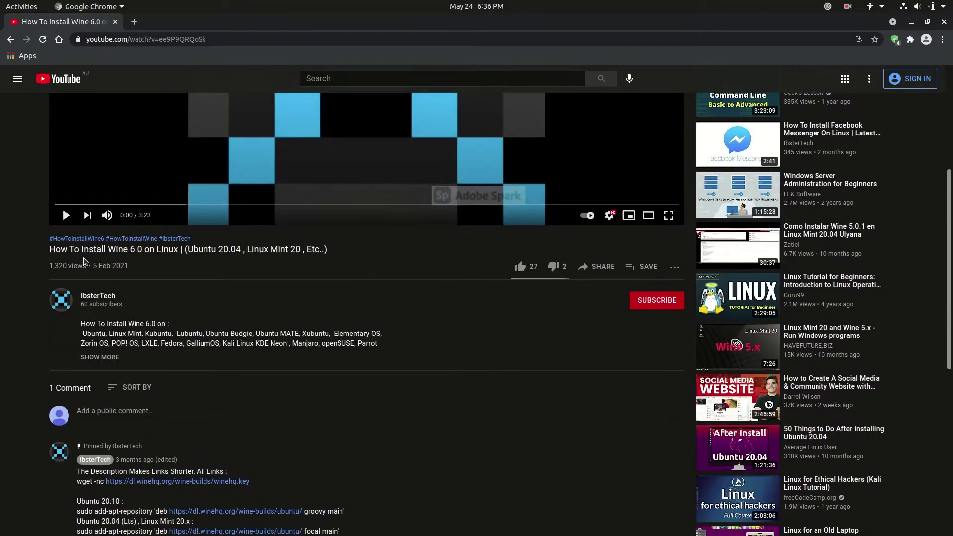
pyautogui.moveTo(49, 250); pyautogui.dragTo(328, 250)
pyautogui.click(192, 265)
pyautogui.scroll(2, 172, 288)
pyautogui.scroll(3, 171, 287)
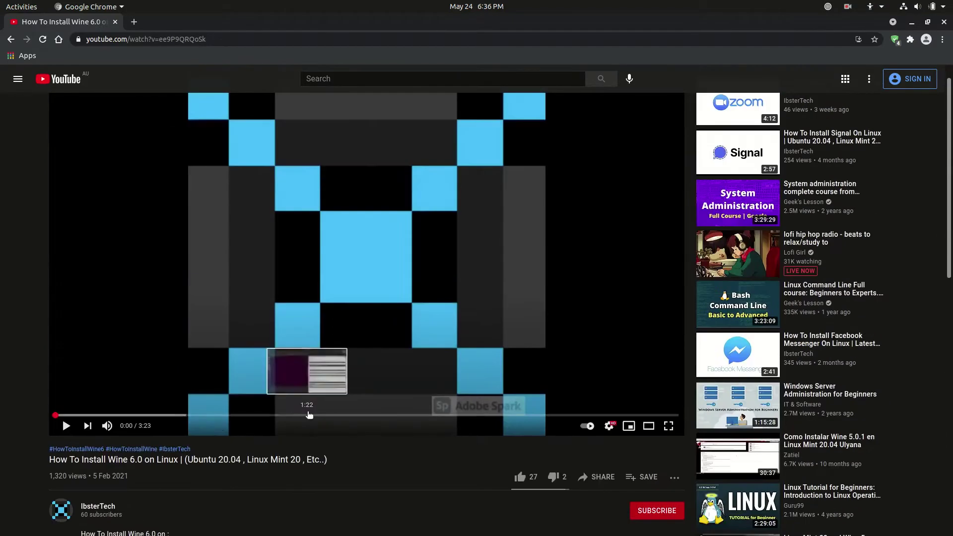
# - Skim the Wine video from 1:24 through 2:07 and 2:54 to the end screen at 3:22
pyautogui.click(308, 415)
pyautogui.click(447, 415)
pyautogui.scroll(1, 447, 415)
pyautogui.click(491, 442)
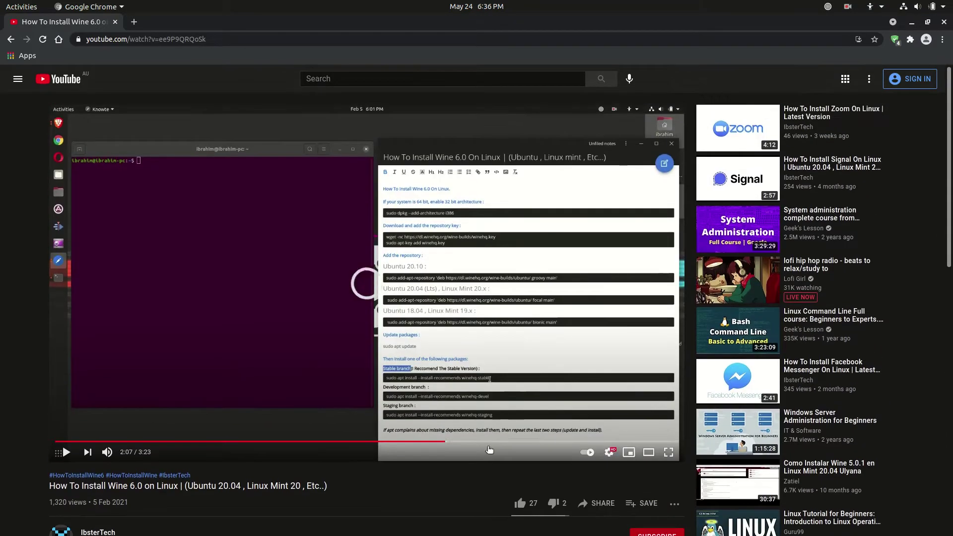
pyautogui.click(521, 441)
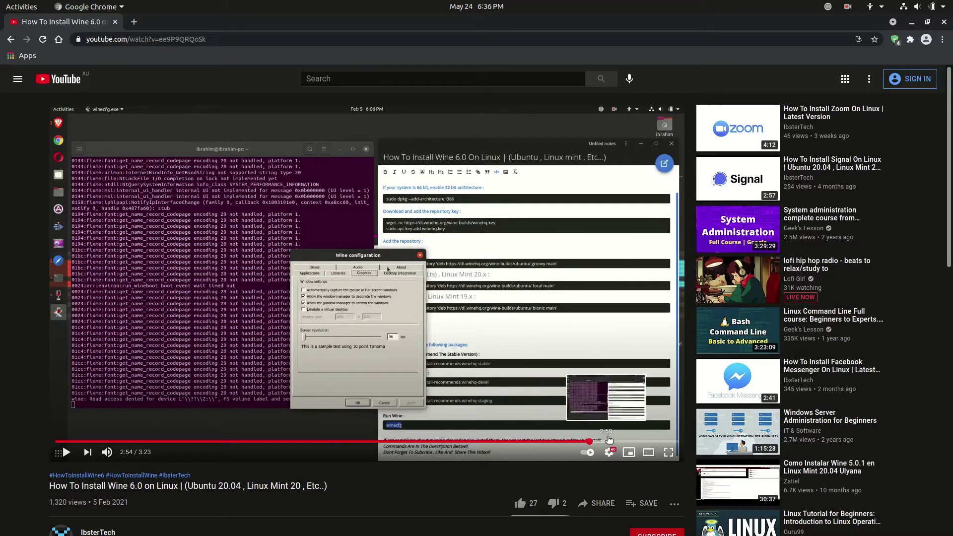
pyautogui.click(589, 442)
pyautogui.click(631, 441)
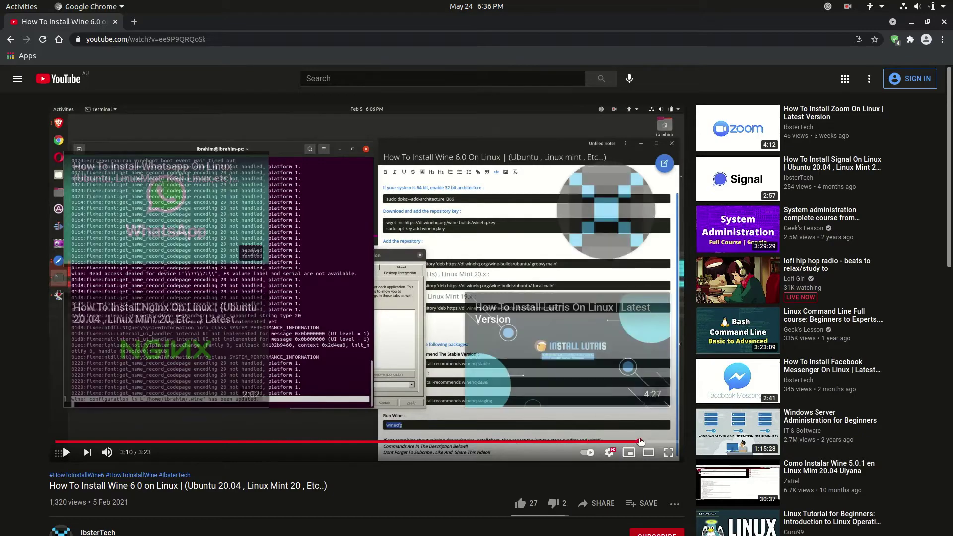
pyautogui.click(676, 442)
pyautogui.scroll(-6, 676, 441)
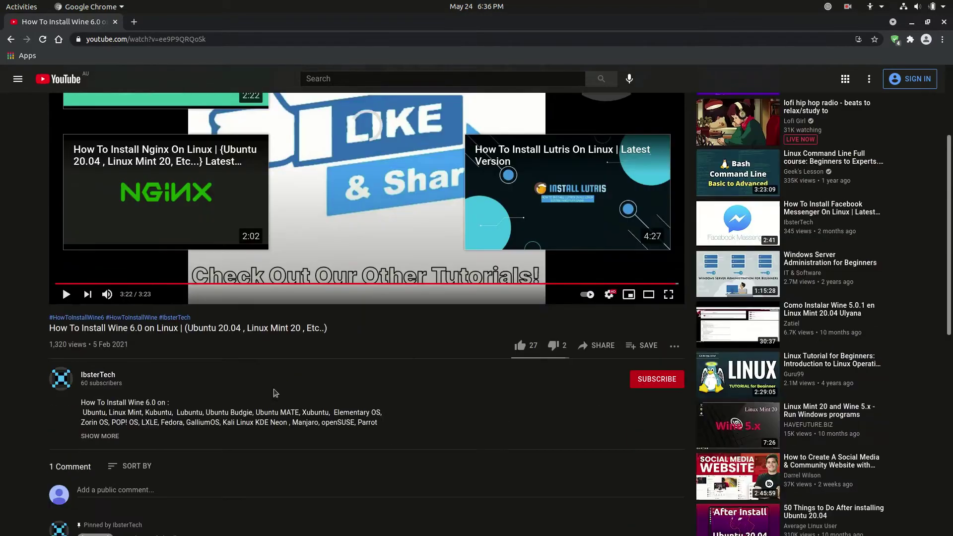
# - Copy the Step 2 Epic Games Store link from the note and open a new Chrome tab
pyautogui.hotkey('alt', 'Tab')
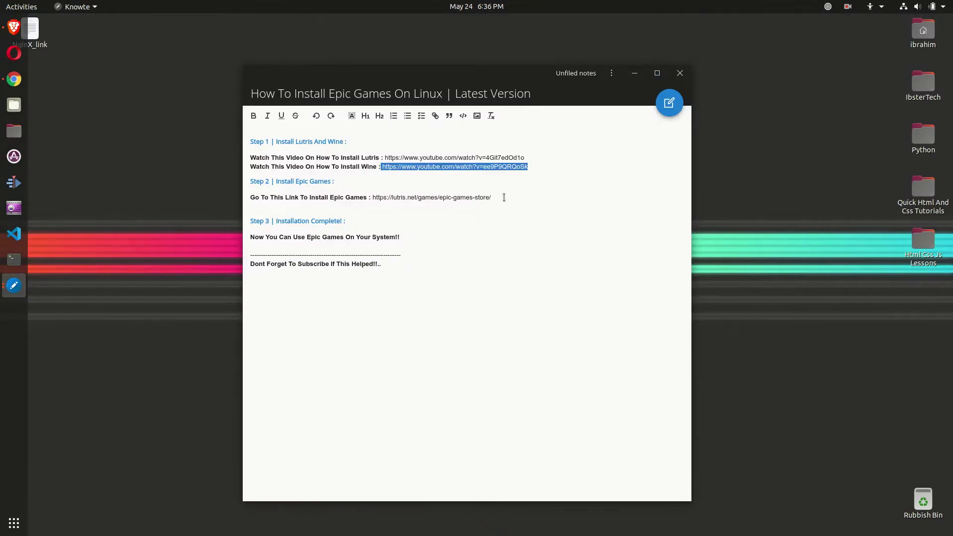
pyautogui.moveTo(251, 183); pyautogui.dragTo(349, 183)
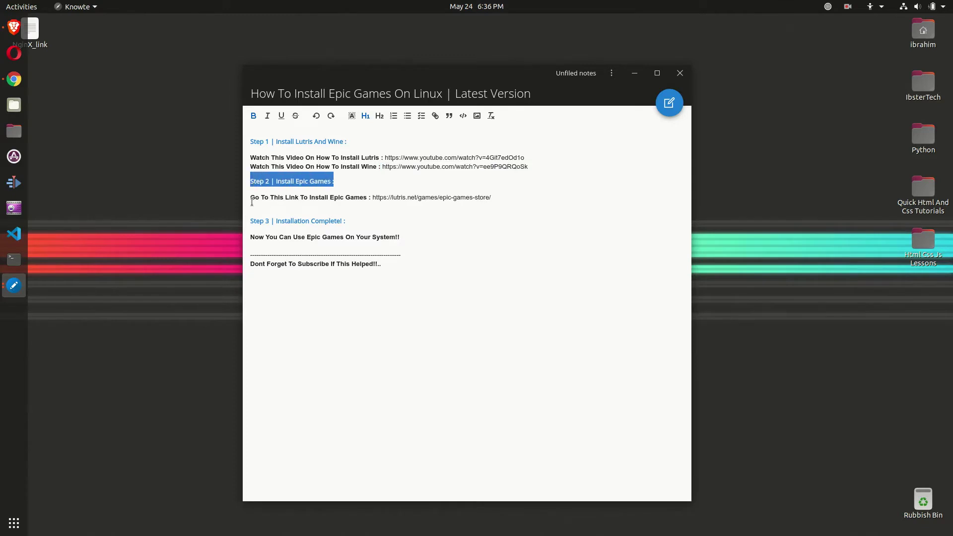
pyautogui.moveTo(251, 202); pyautogui.dragTo(492, 198)
pyautogui.rightClick(507, 201)
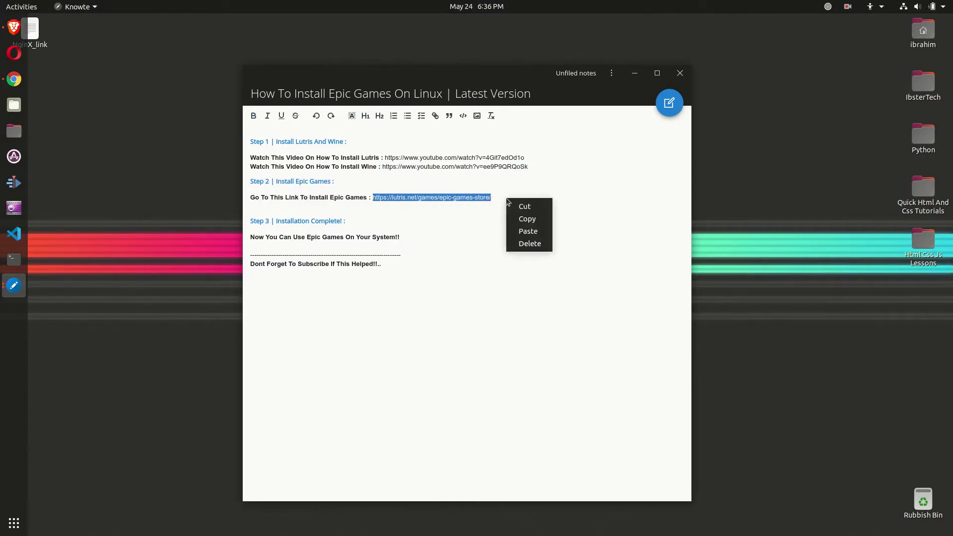
pyautogui.click(527, 219)
pyautogui.click(14, 79)
pyautogui.hotkey('ctrl', 't')
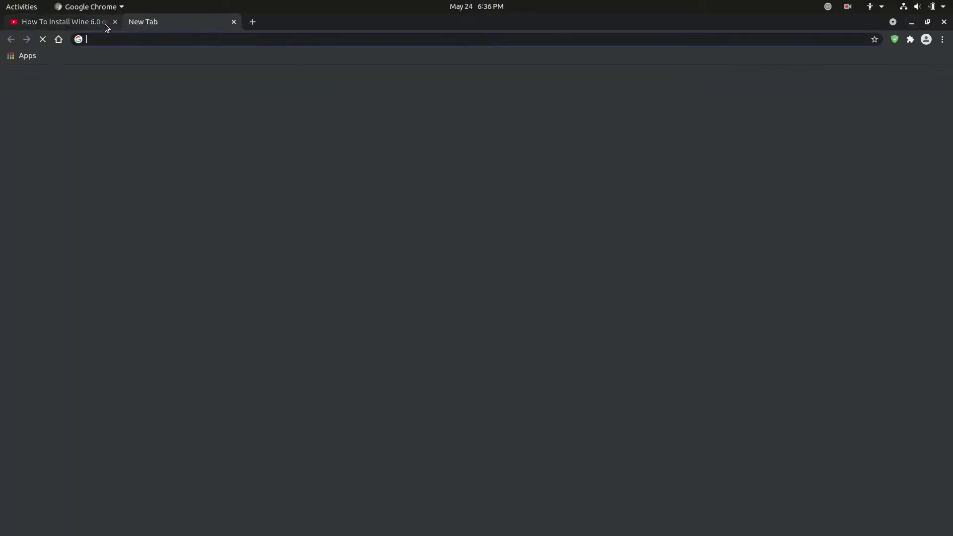
# - Load the Lutris.net Epic Games Store page and review its Known issues note
pyautogui.click(115, 22)
pyautogui.rightClick(128, 38)
pyautogui.click(164, 98)
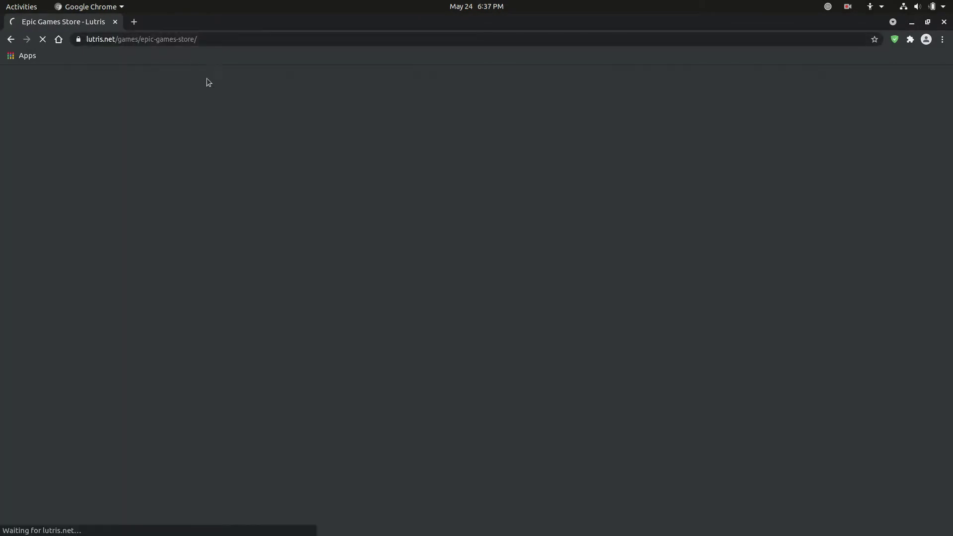
pyautogui.scroll(-2, 208, 272)
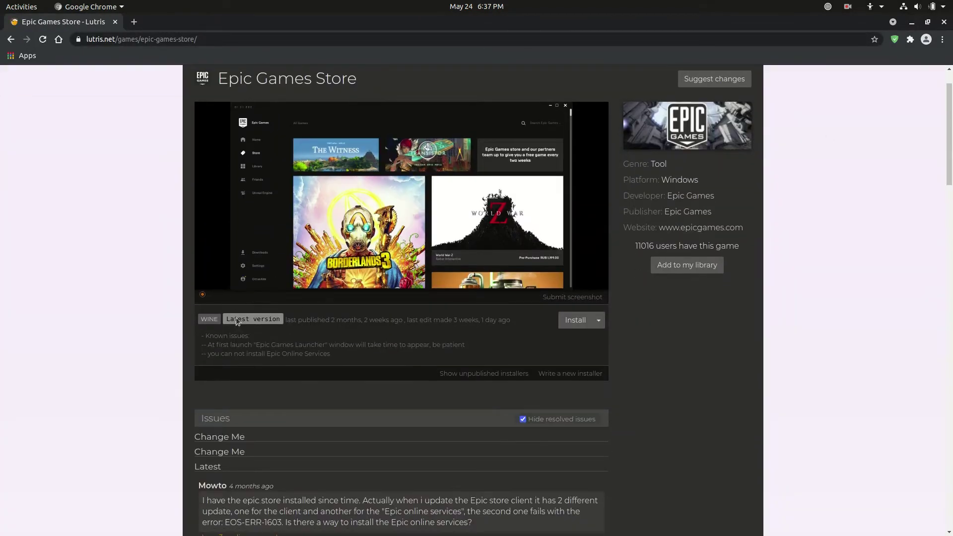
pyautogui.moveTo(196, 336); pyautogui.dragTo(302, 365)
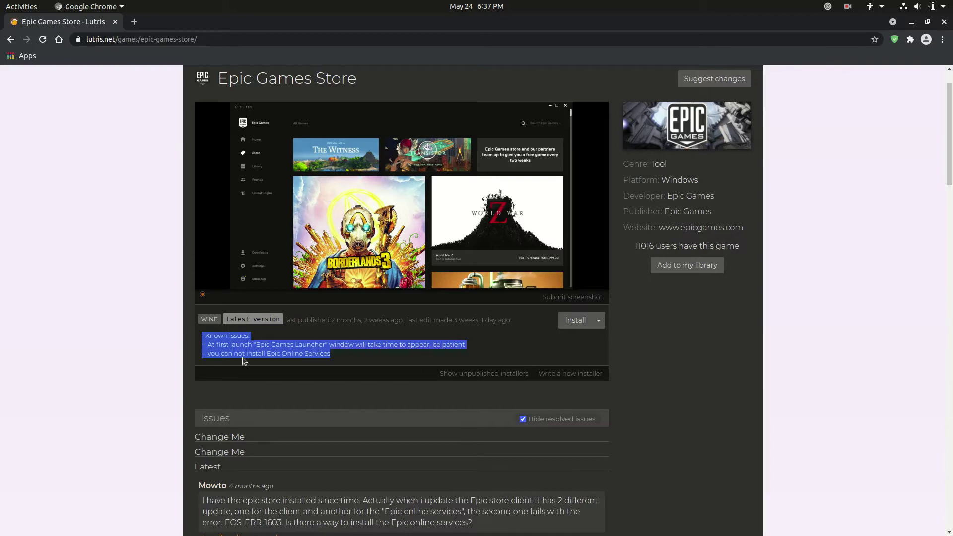
# - Start the Epic Games Store install, always allowing lutris.net to open it in Lutris
pyautogui.click(572, 326)
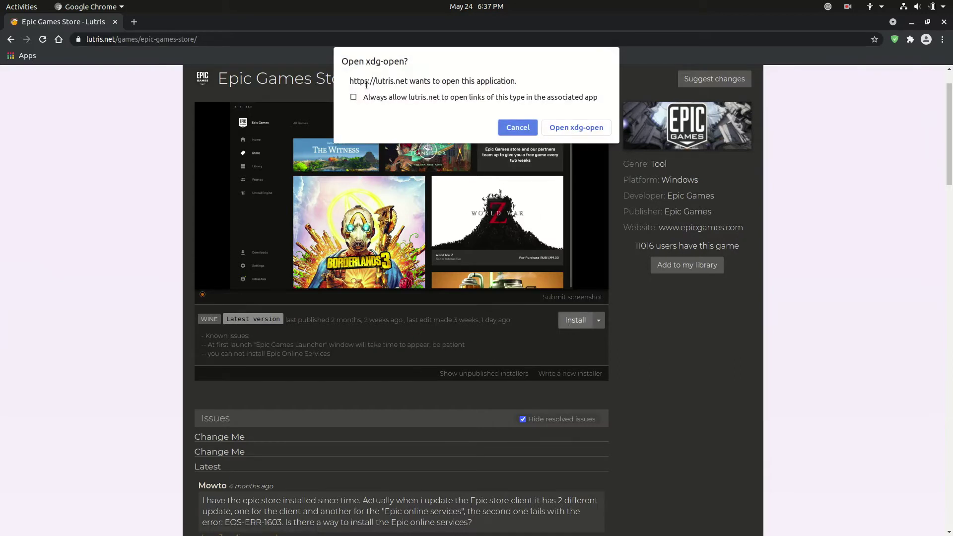
pyautogui.moveTo(352, 81); pyautogui.dragTo(526, 76)
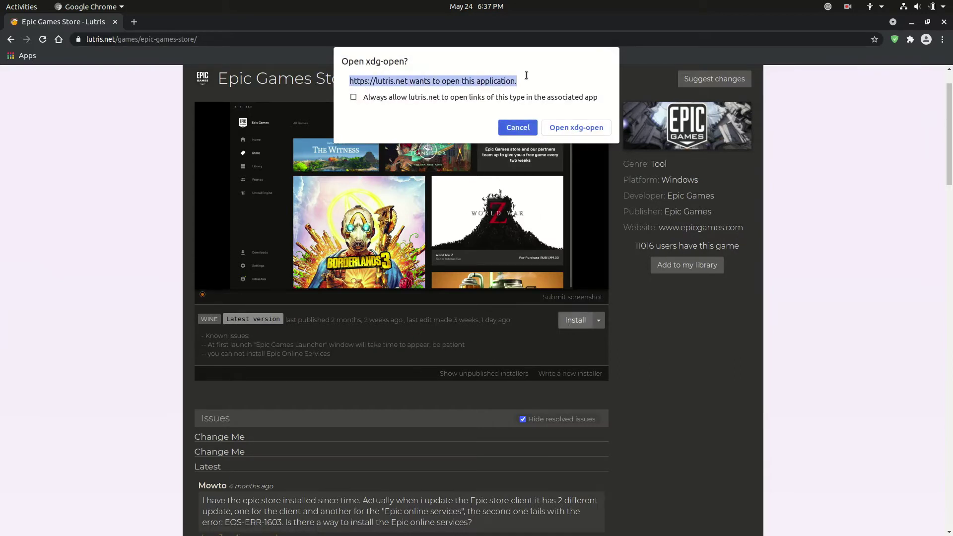
pyautogui.click(352, 98)
pyautogui.click(551, 127)
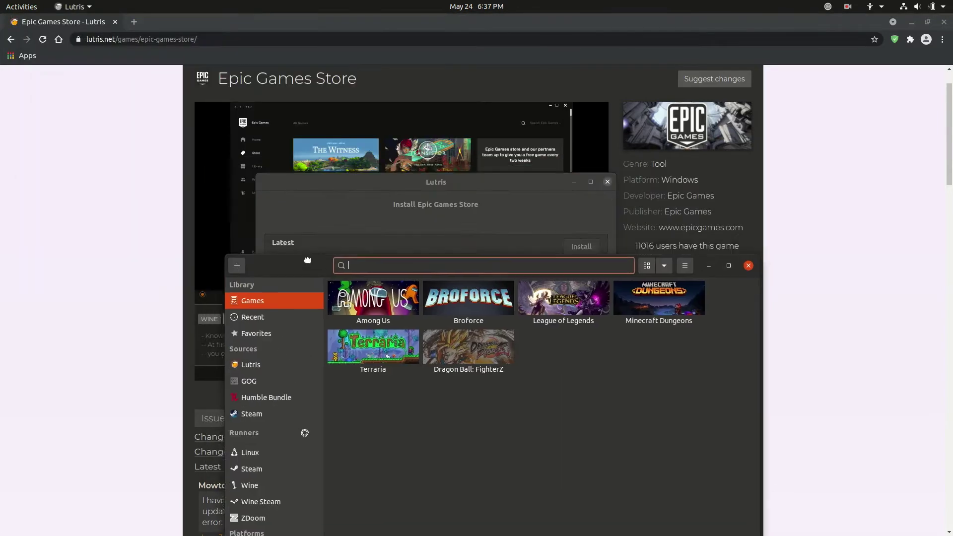
# - Install with the Latest installer version into the default directory
pyautogui.click(13, 311)
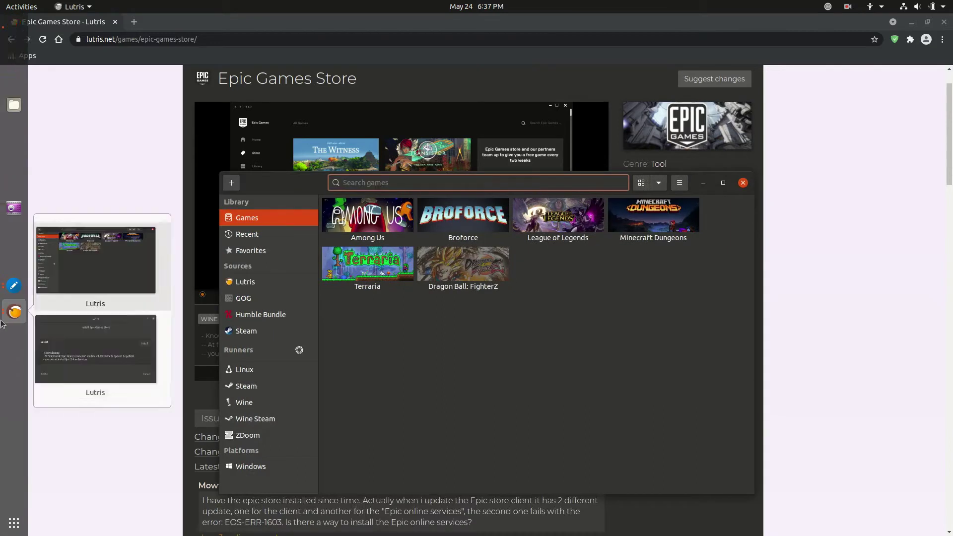
pyautogui.click(99, 266)
pyautogui.moveTo(524, 300); pyautogui.dragTo(530, 246)
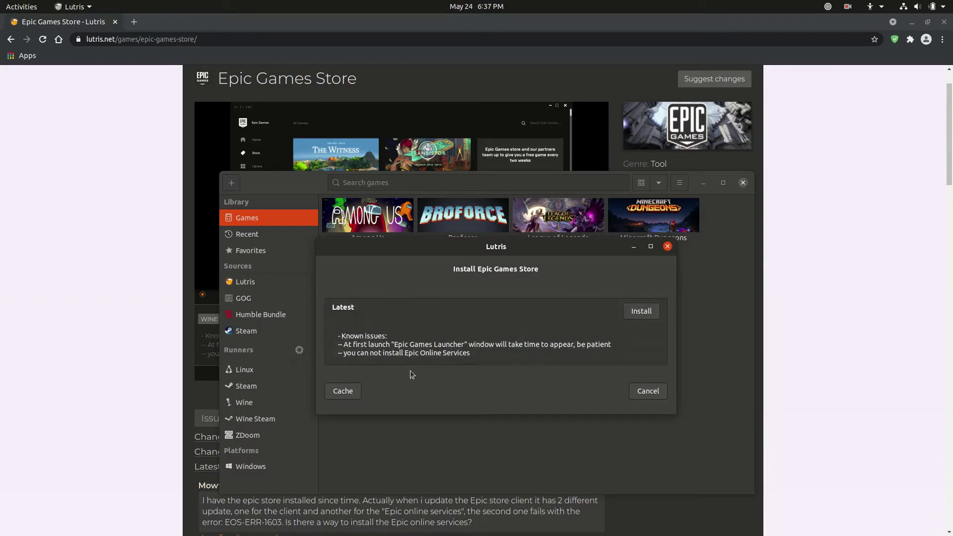
pyautogui.click(650, 313)
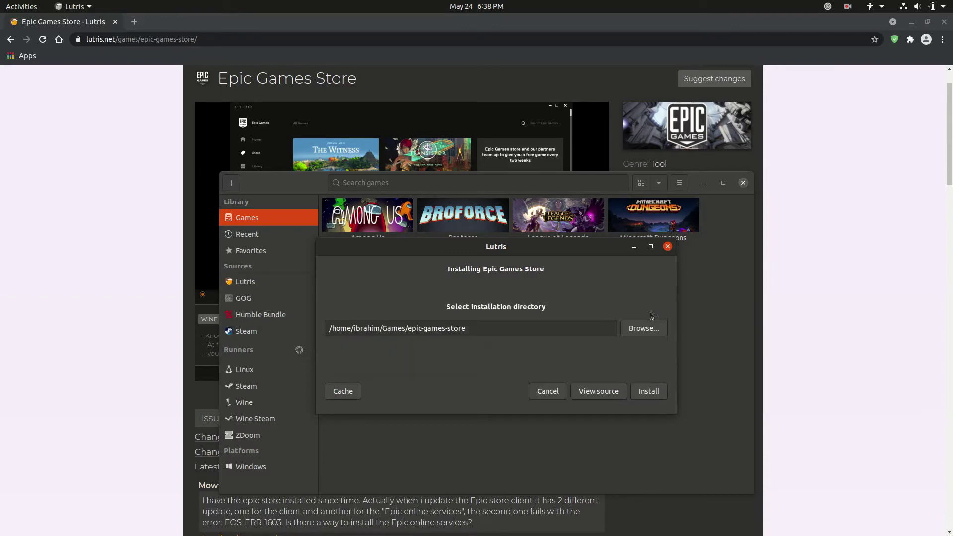
pyautogui.click(645, 391)
# - Keep the installer file download and continue fetching the launcher installer
pyautogui.click(636, 311)
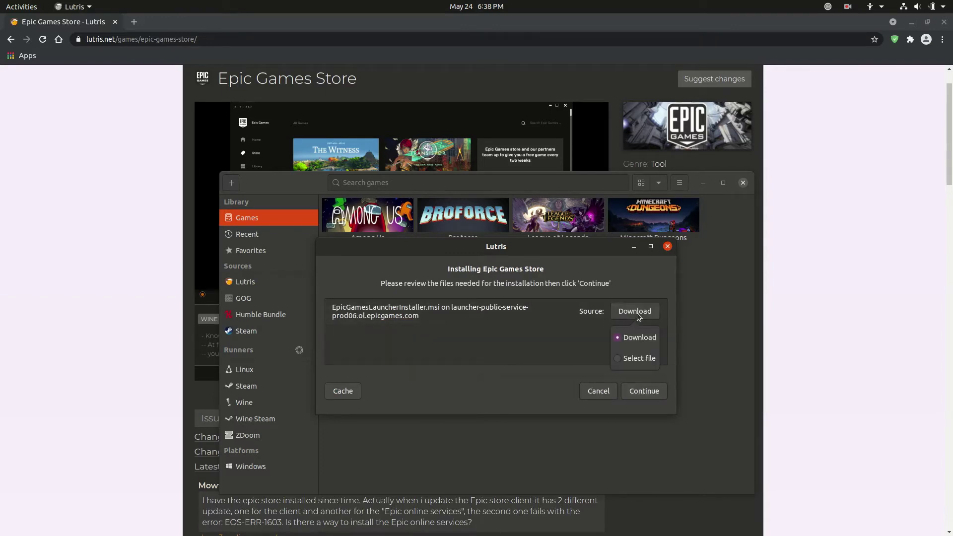
pyautogui.click(638, 334)
pyautogui.click(644, 390)
pyautogui.moveTo(331, 308); pyautogui.dragTo(661, 309)
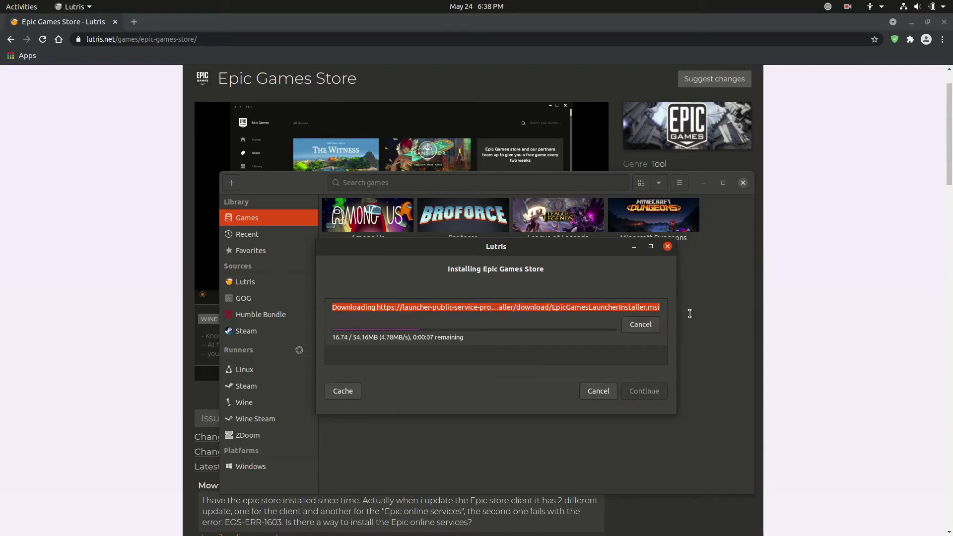
pyautogui.click(416, 310)
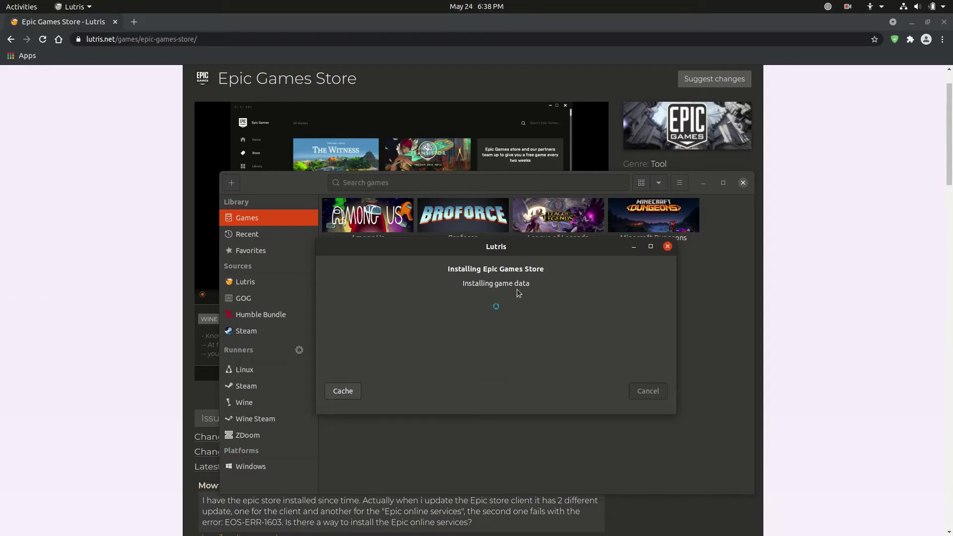
pyautogui.tripleClick(520, 284)
pyautogui.click(512, 282)
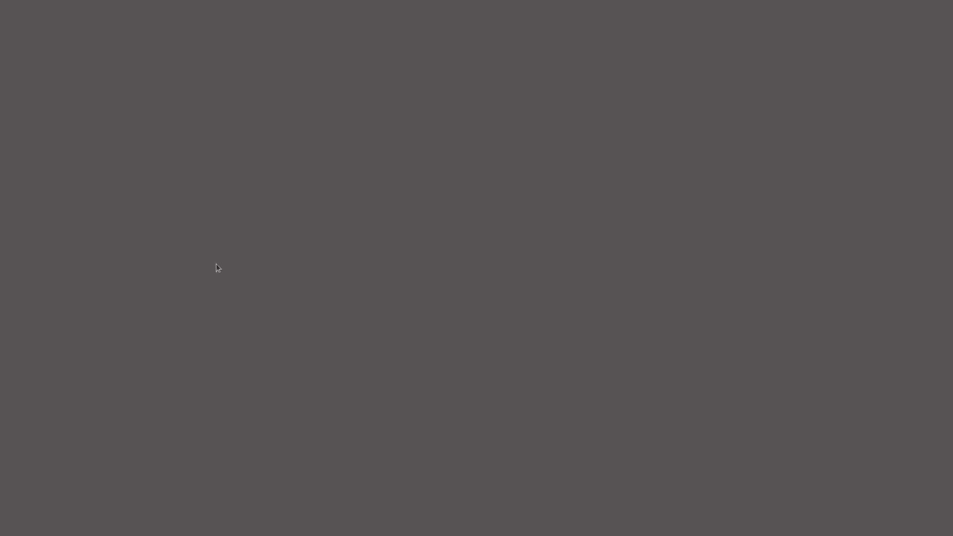
# - Tick Create desktop shortcut and Create application menu shortcut in the completed install dialog
pyautogui.hotkey('alt', 'Tab')
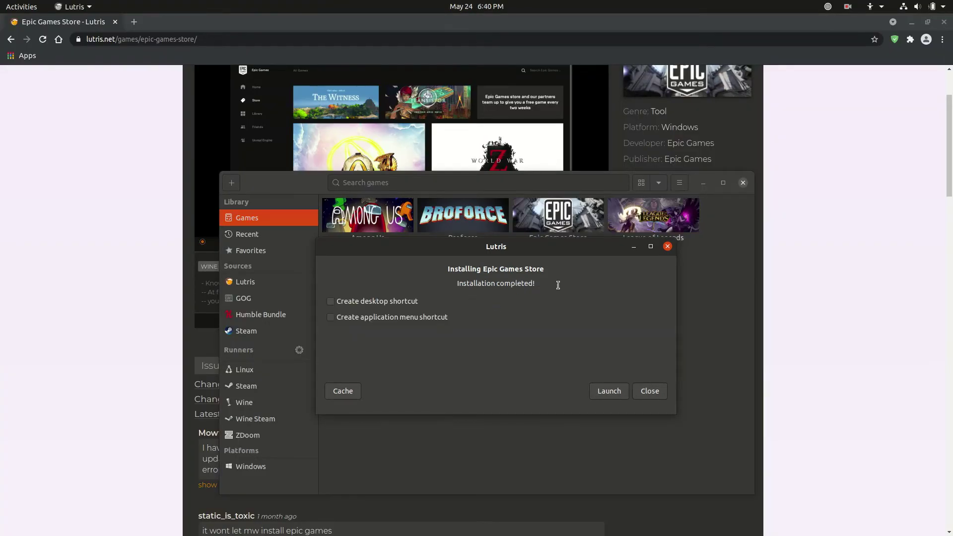
pyautogui.click(390, 281)
pyautogui.click(330, 302)
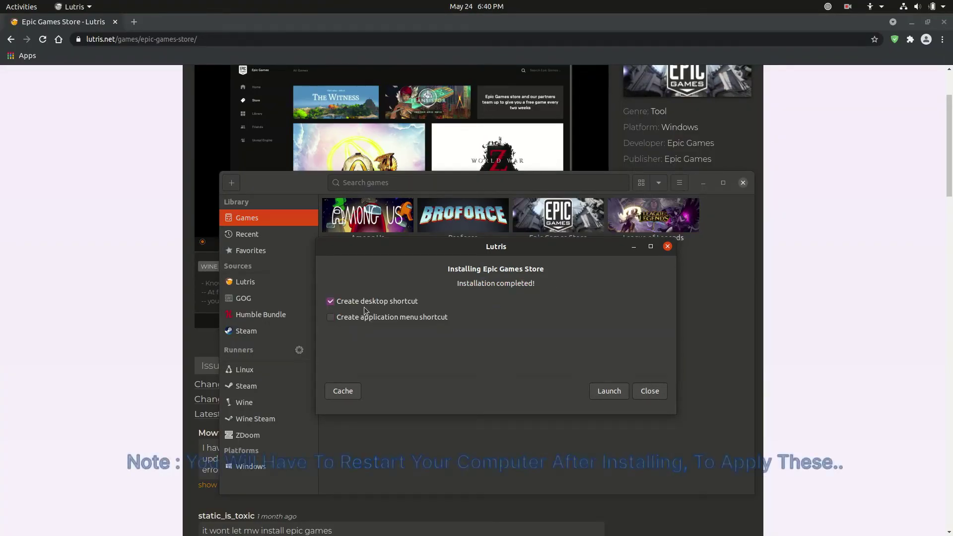
# - Launch the newly installed Epic Games Store from the completion dialog
pyautogui.click(609, 392)
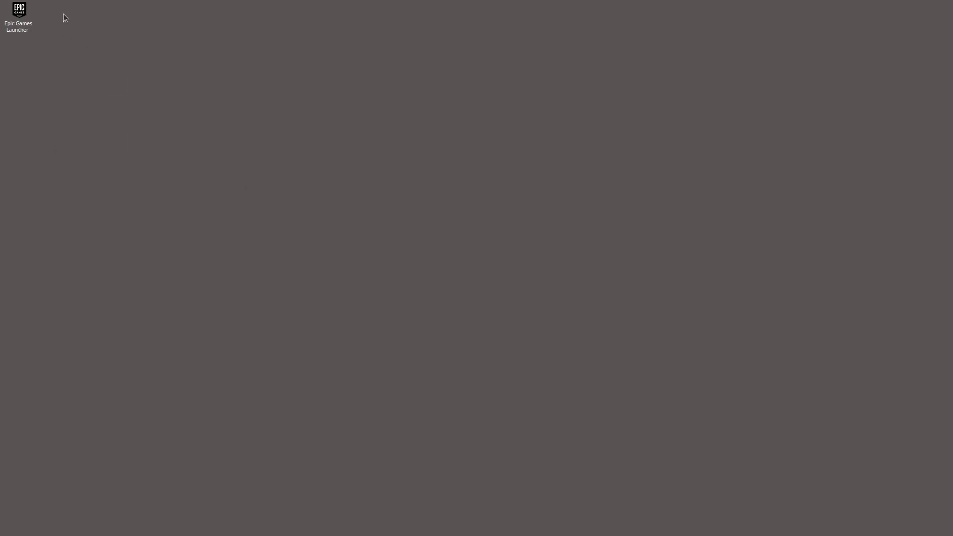
# - Start Epic Games Launcher from its desktop shortcut
pyautogui.doubleClick(20, 16)
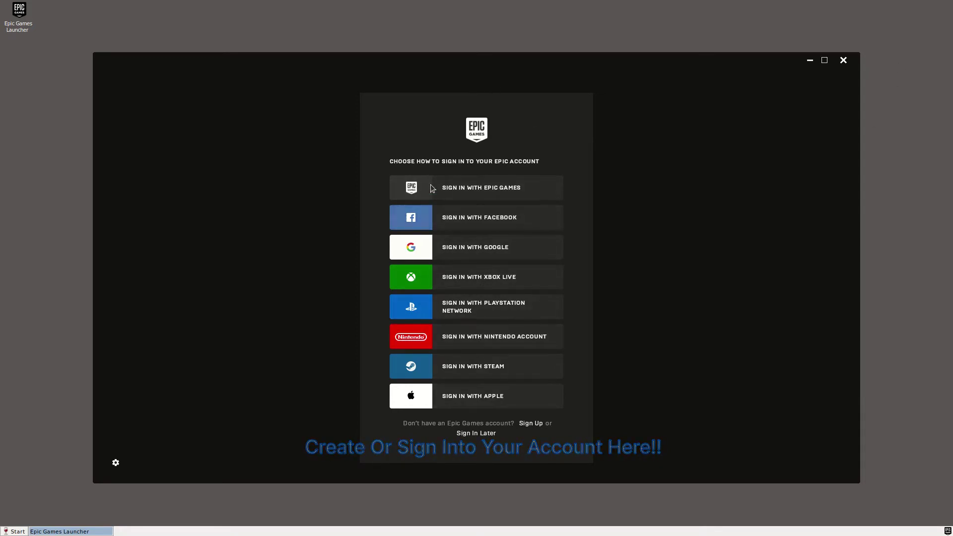
pyautogui.click(116, 463)
pyautogui.click(167, 154)
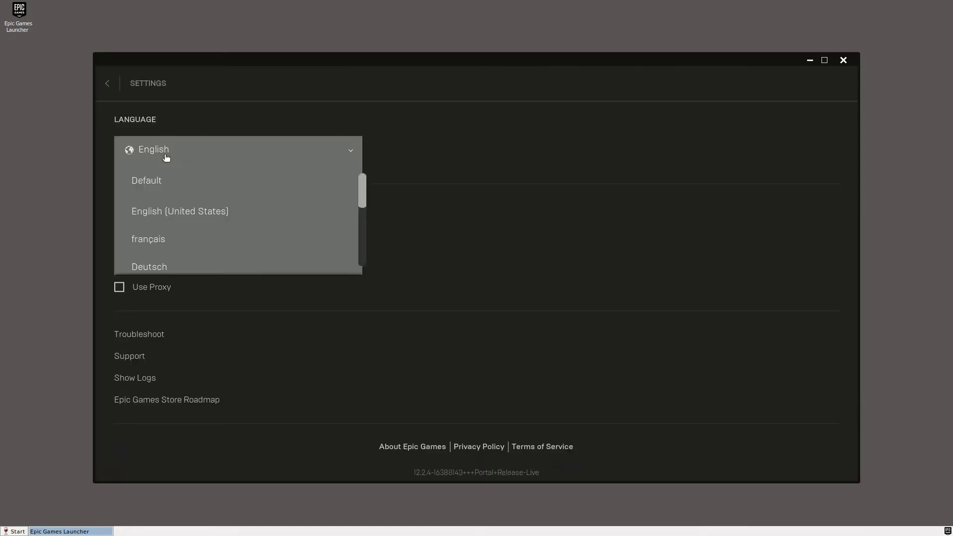
pyautogui.moveTo(362, 192); pyautogui.dragTo(364, 296)
pyautogui.click(291, 155)
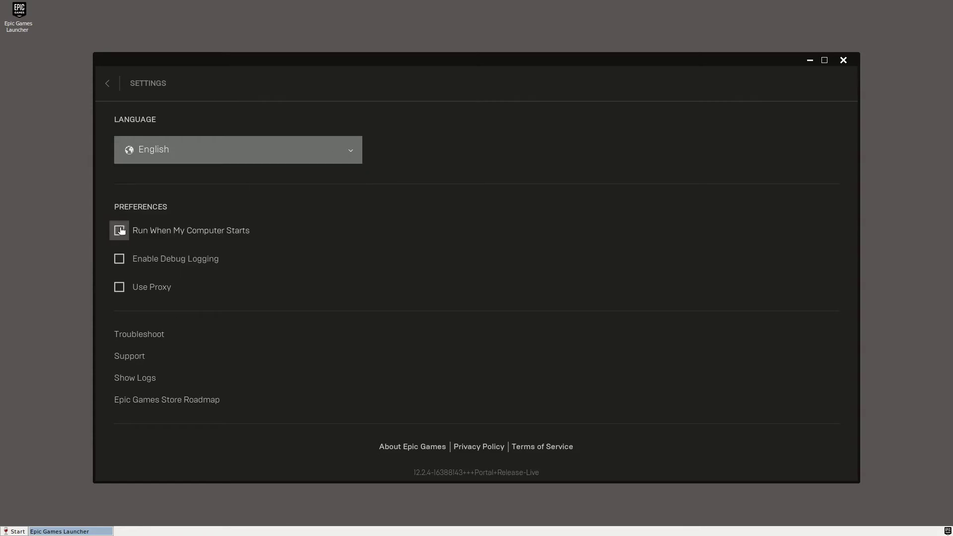
pyautogui.click(107, 84)
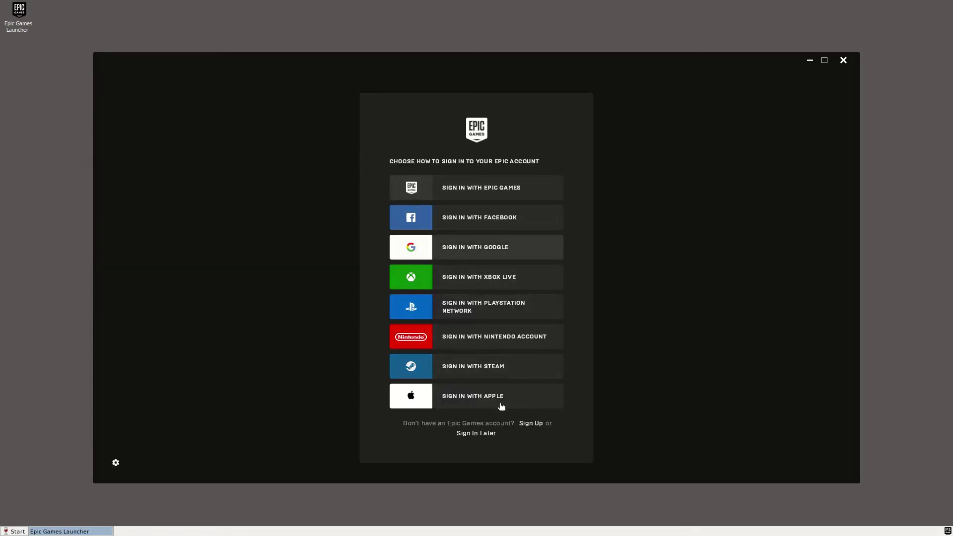
# - Sign up with Google, submit the account form, and verify the email with the pasted code
pyautogui.click(540, 423)
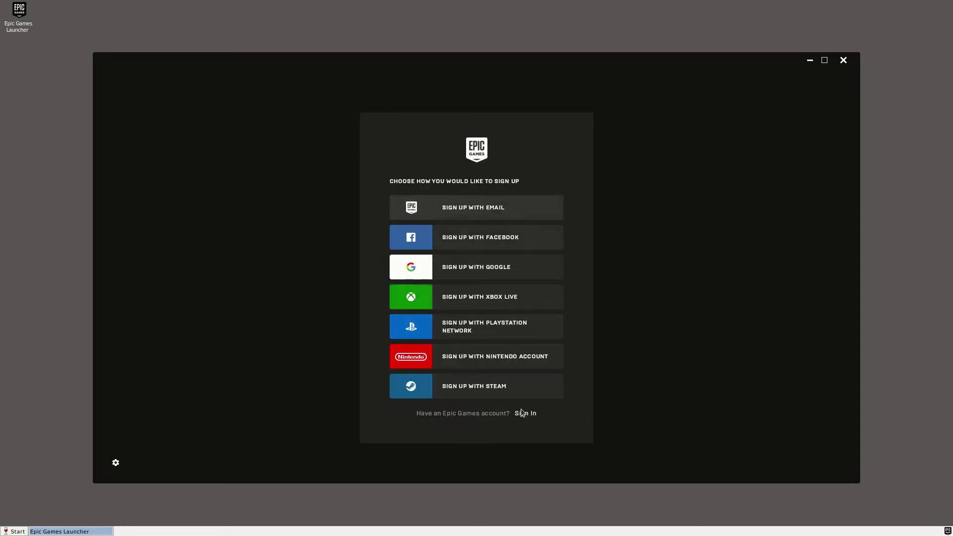
pyautogui.click(484, 267)
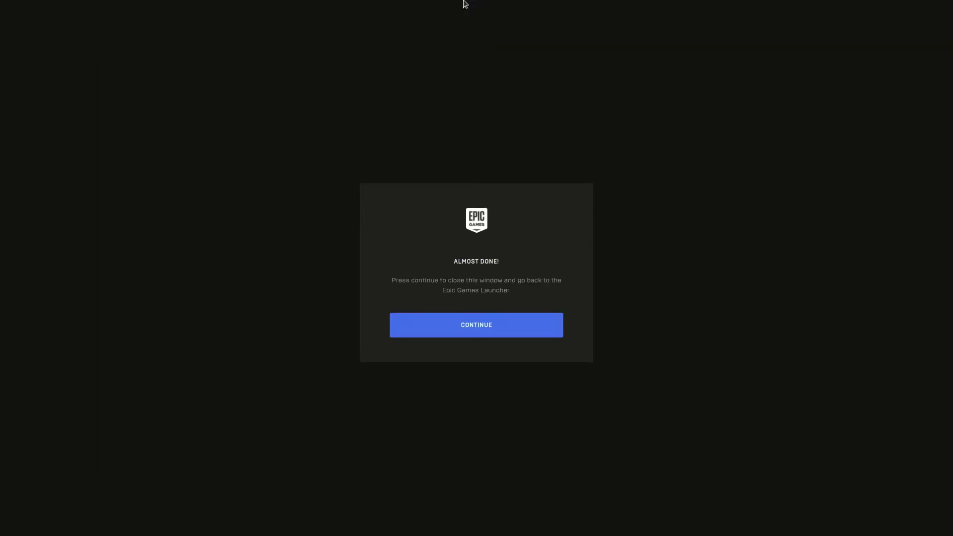
pyautogui.click(519, 323)
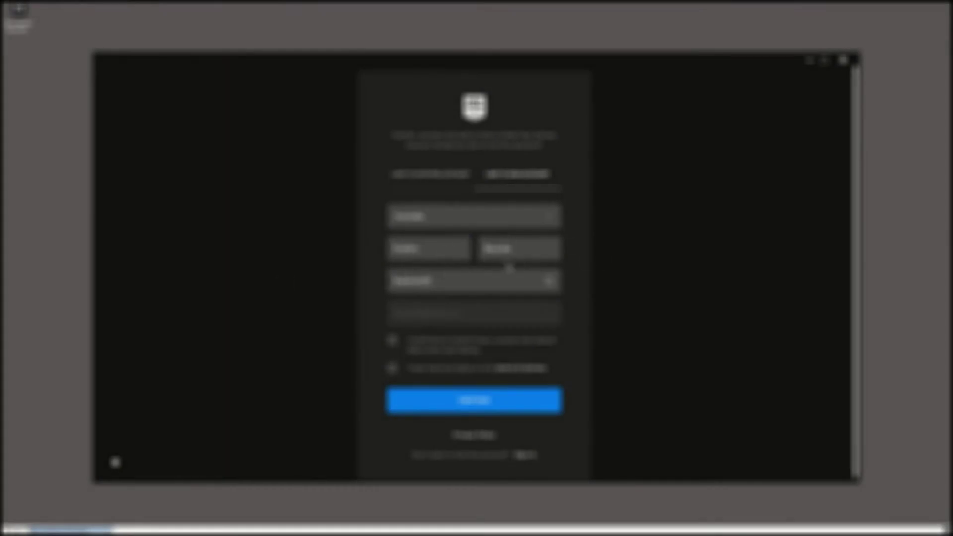
pyautogui.click(456, 403)
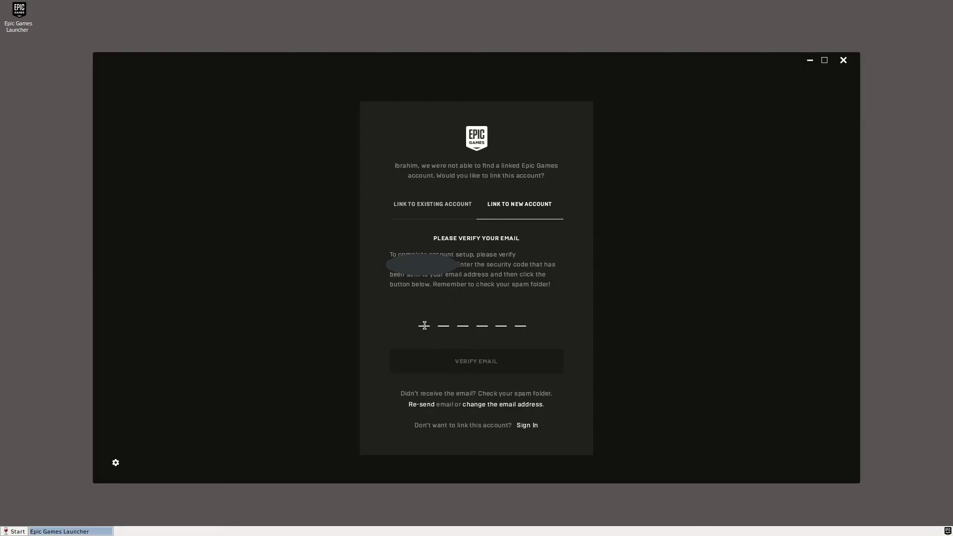
pyautogui.click(460, 362)
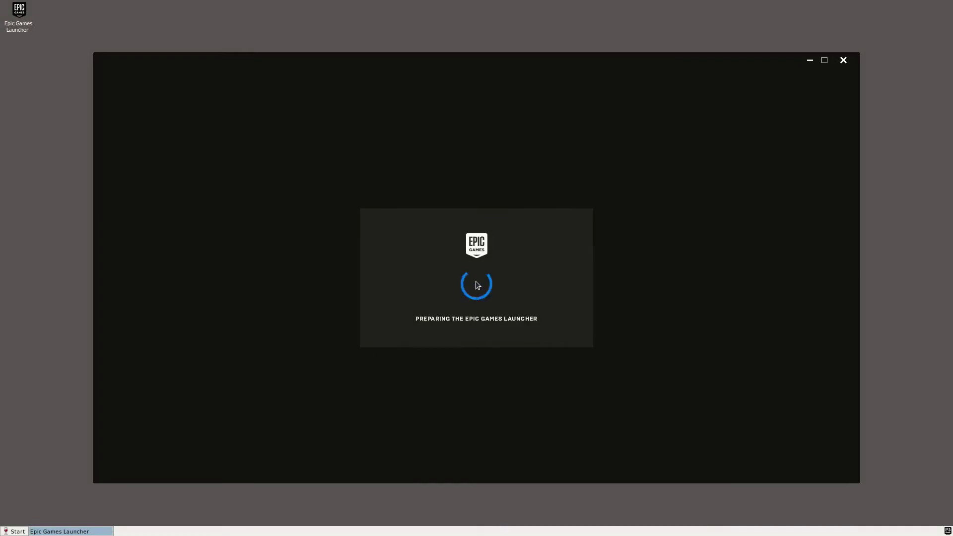
# - Restore the launcher window and dismiss the MEGA Savings and FREE NOW notifications
pyautogui.click(94, 532)
pyautogui.click(94, 532)
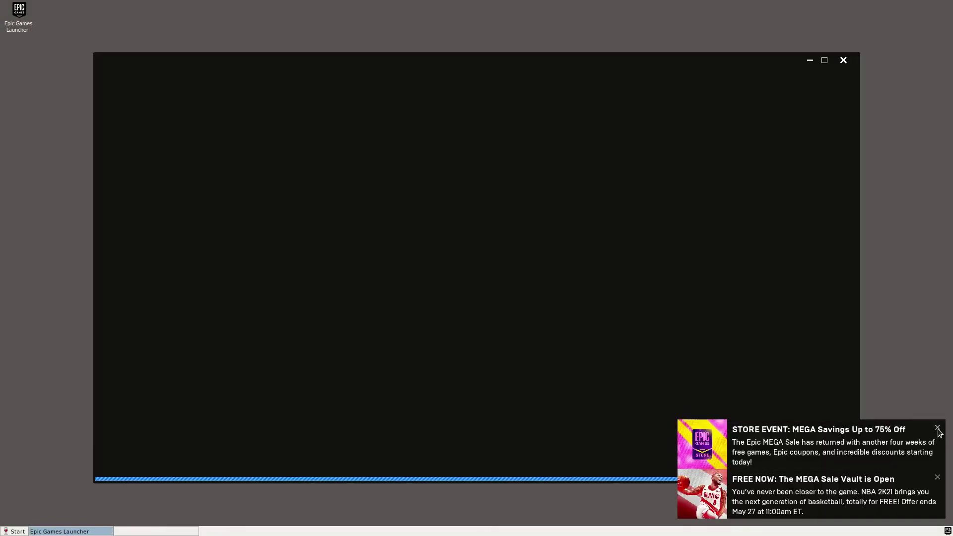
pyautogui.click(938, 428)
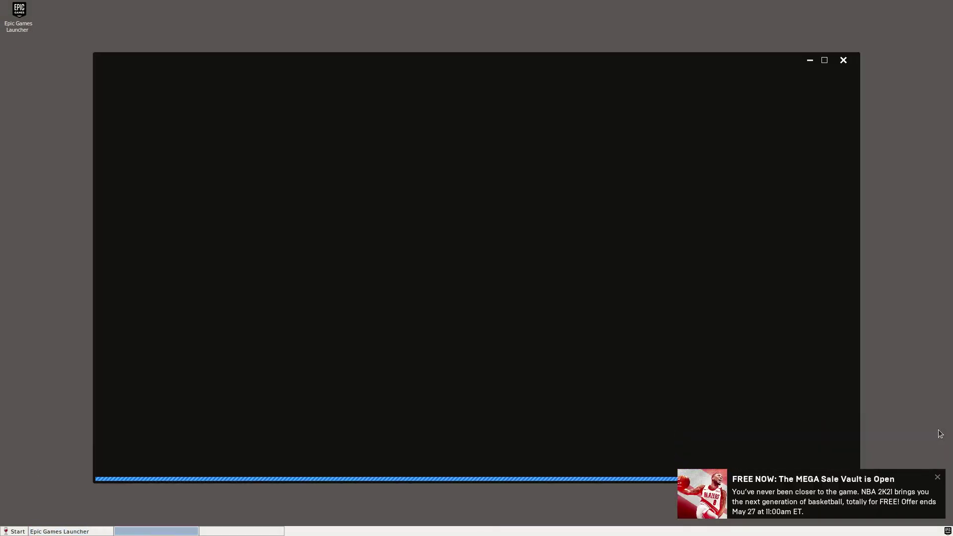
pyautogui.click(937, 477)
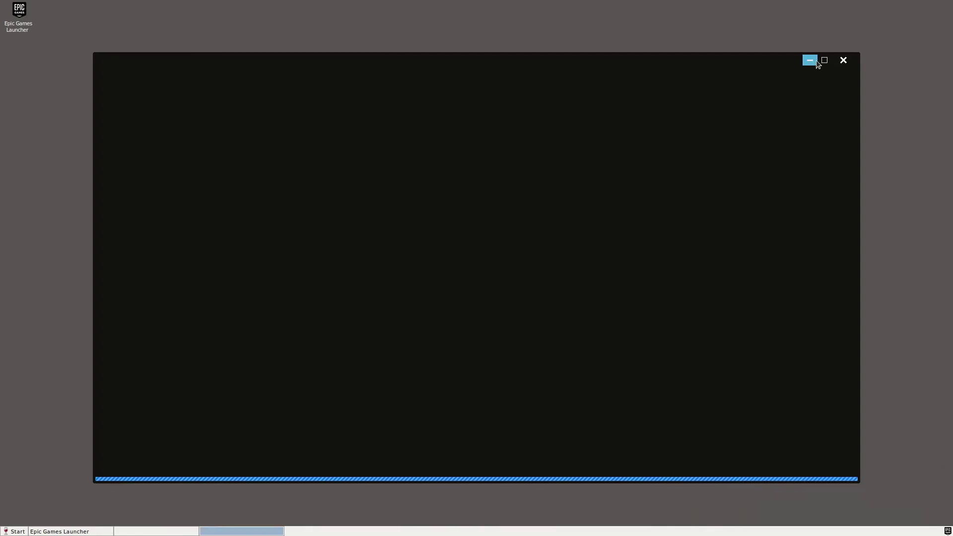
pyautogui.click(330, 388)
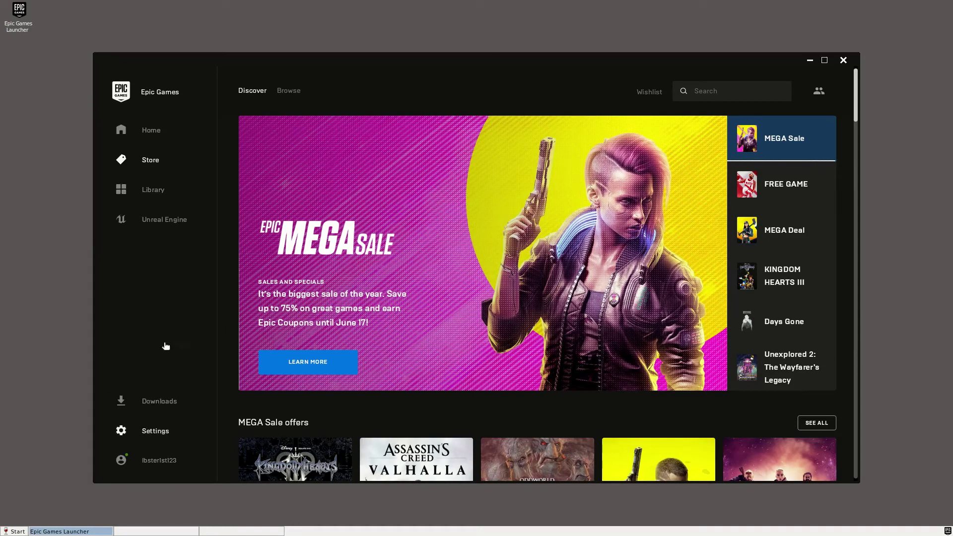
# - Search the store for 'cyber punk', then clear the search to show all games
pyautogui.click(750, 91)
pyautogui.write('cyber punk')
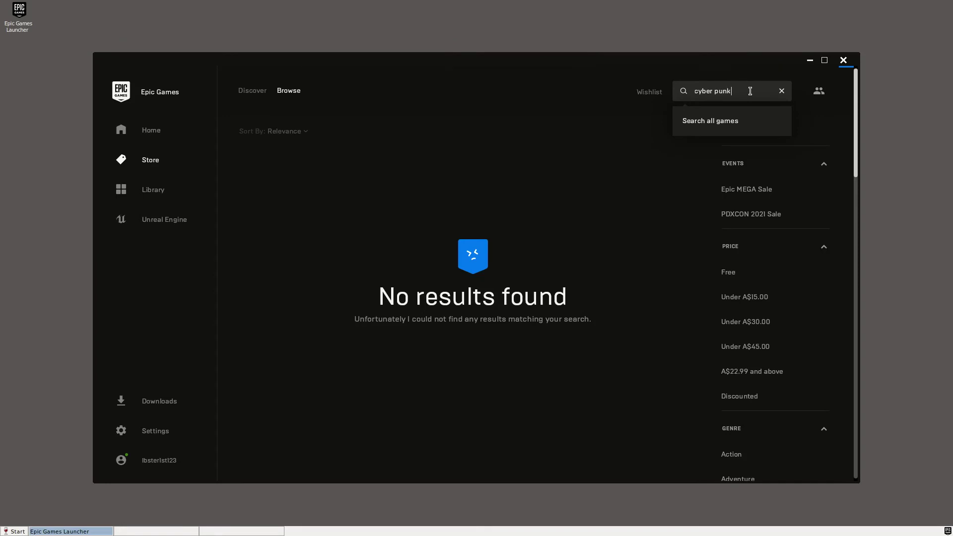
pyautogui.click(716, 92)
pyautogui.press('BackSpace')
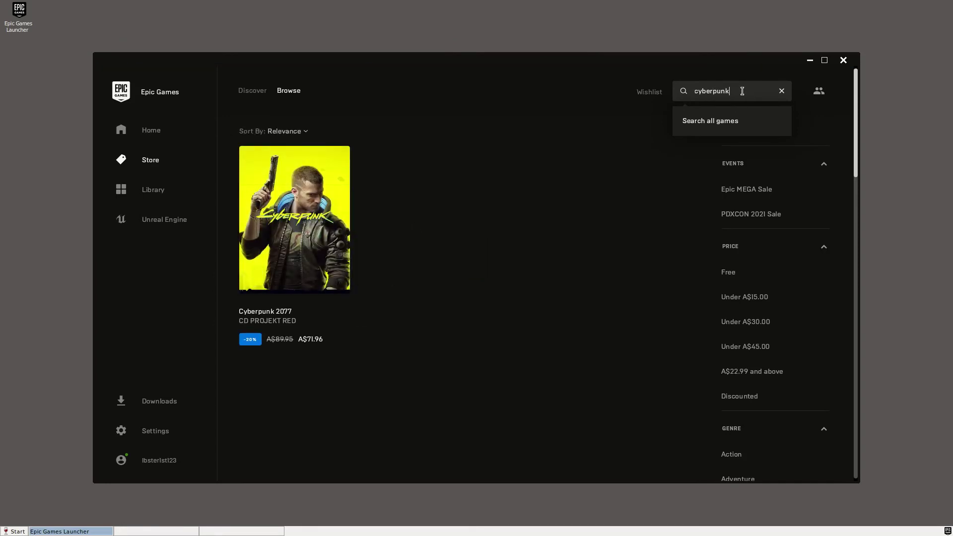
pyautogui.press('Return')
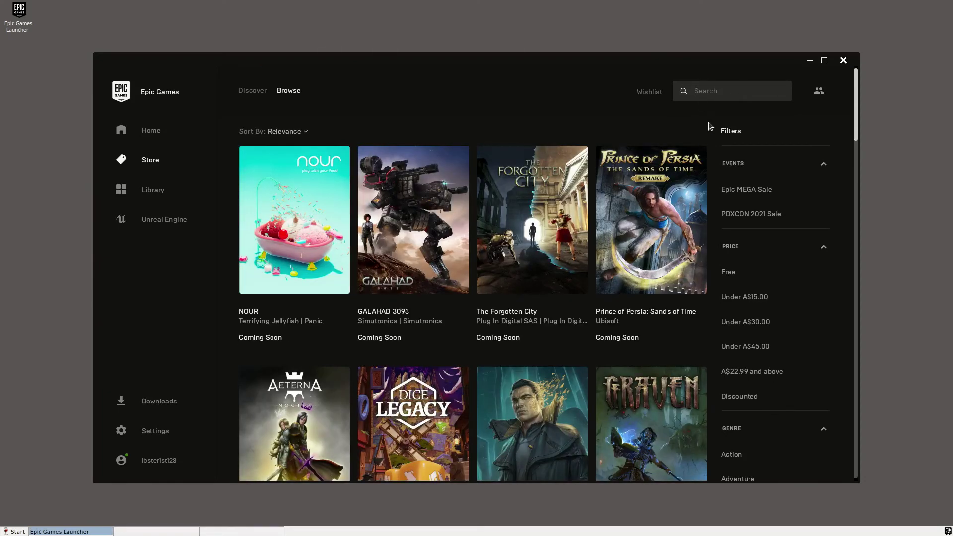
# - Scroll the Browse grid, maximize and restore the launcher window, then open the Library
pyautogui.scroll(-10, 714, 111)
pyautogui.moveTo(158, 59); pyautogui.dragTo(158, 3)
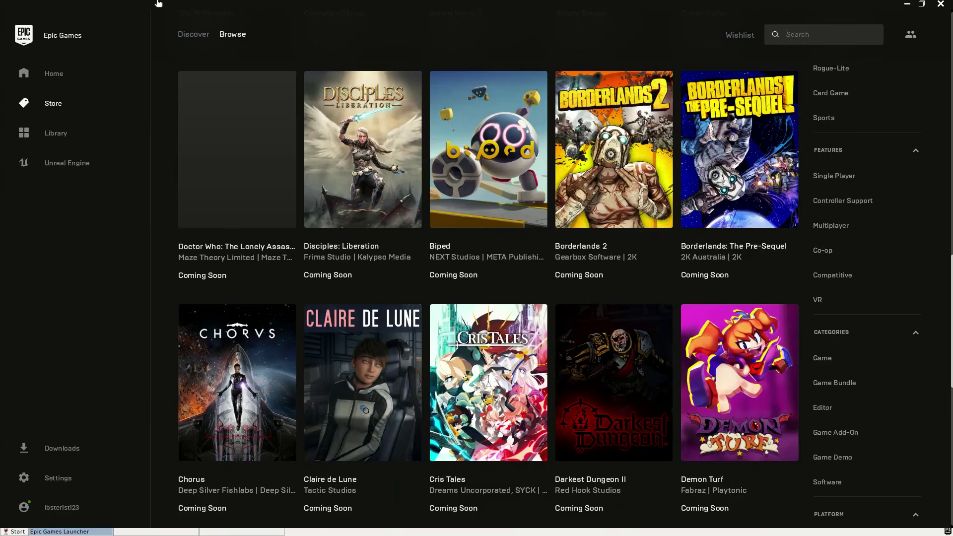
pyautogui.scroll(3, 477, 149)
pyautogui.click(922, 4)
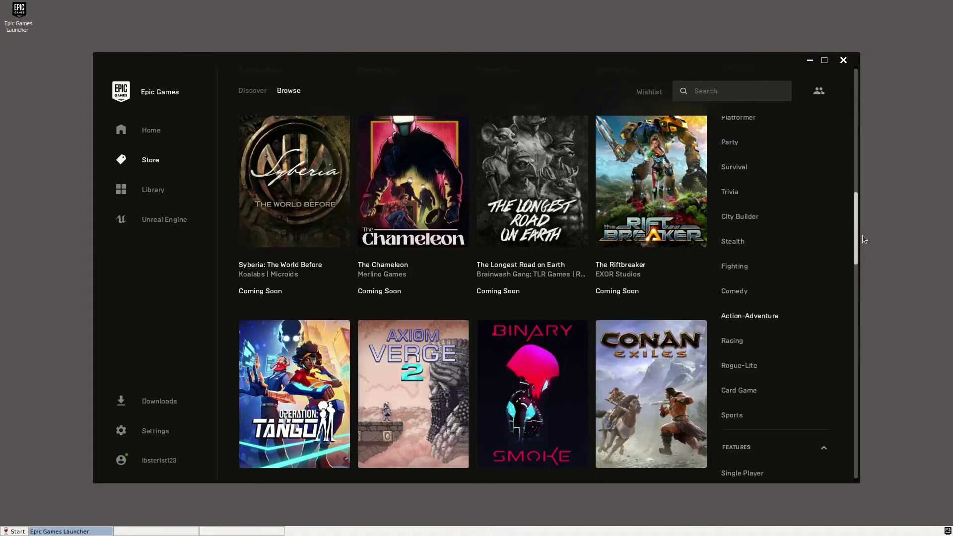
pyautogui.scroll(-2, 857, 344)
pyautogui.scroll(-10, 581, 398)
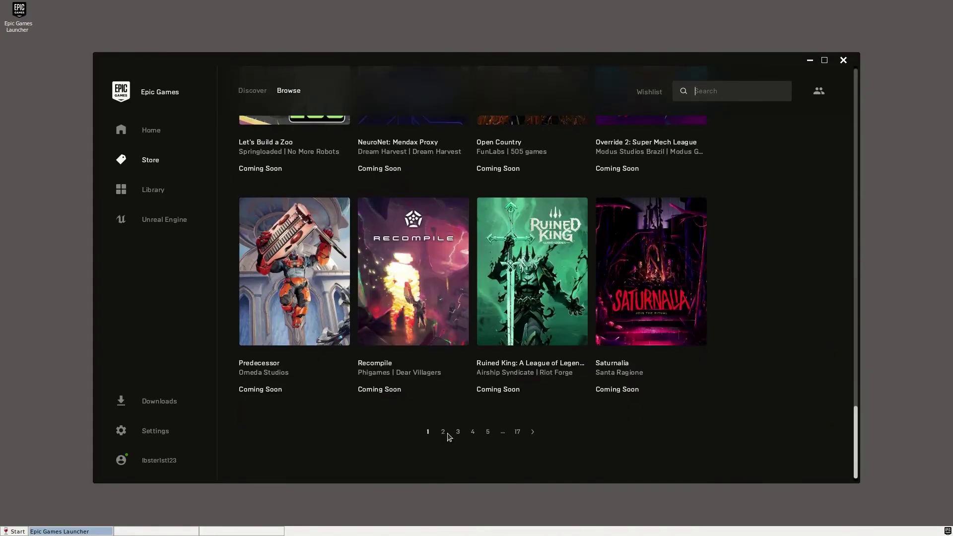
pyautogui.scroll(12, 214, 408)
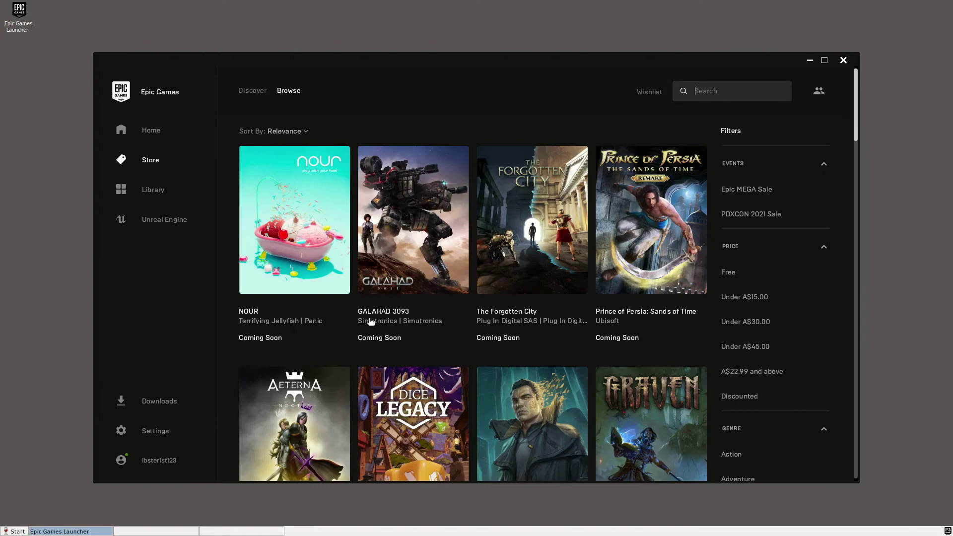
pyautogui.click(147, 198)
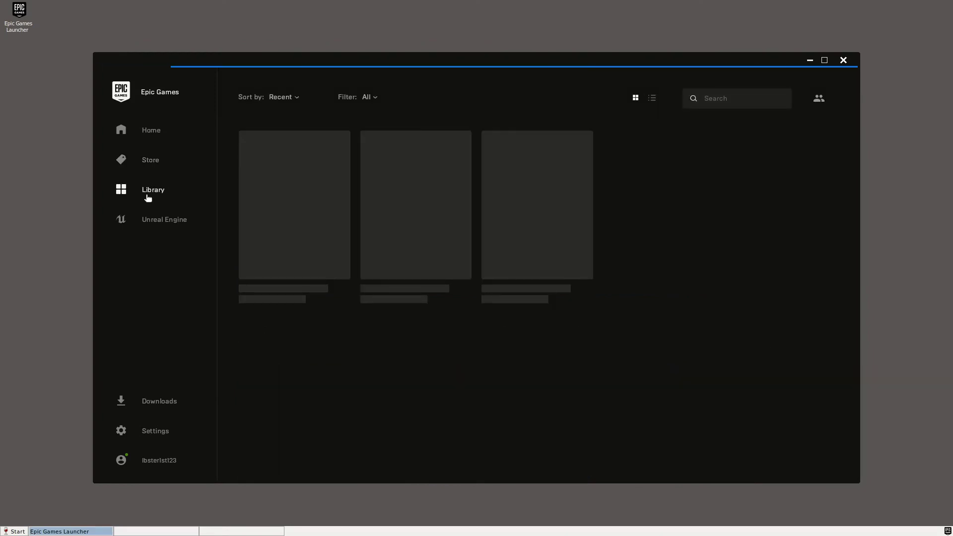
# - Open the Unreal Engine section and scroll down through its page
pyautogui.click(149, 225)
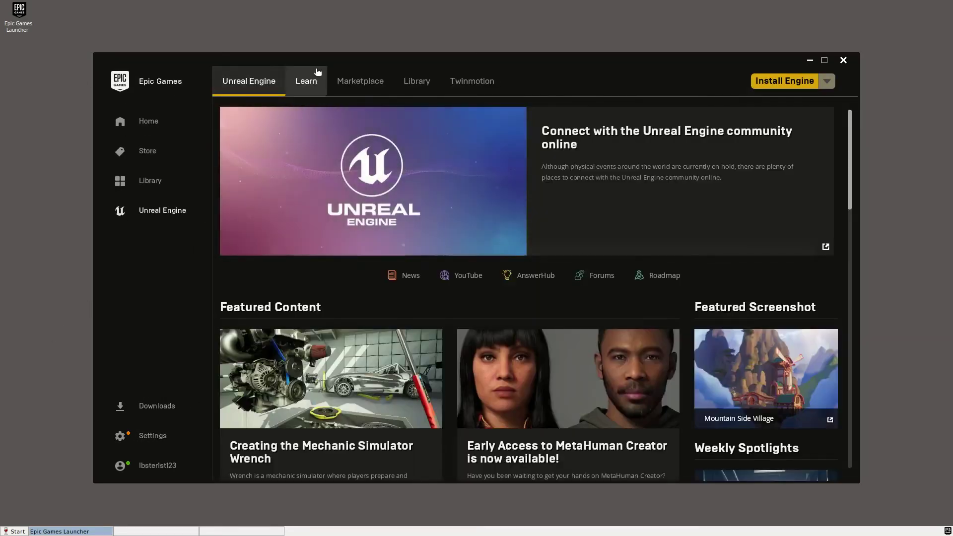
pyautogui.scroll(-4, 832, 252)
pyautogui.scroll(-3, 857, 258)
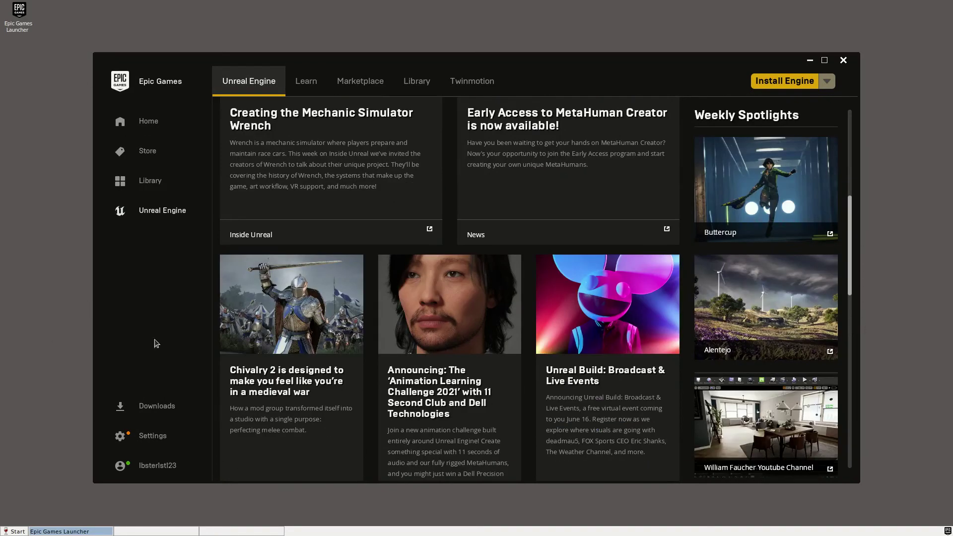
# - Check Downloads, view the Unreal Engine Learn sample projects, then close the launcher window
pyautogui.click(164, 409)
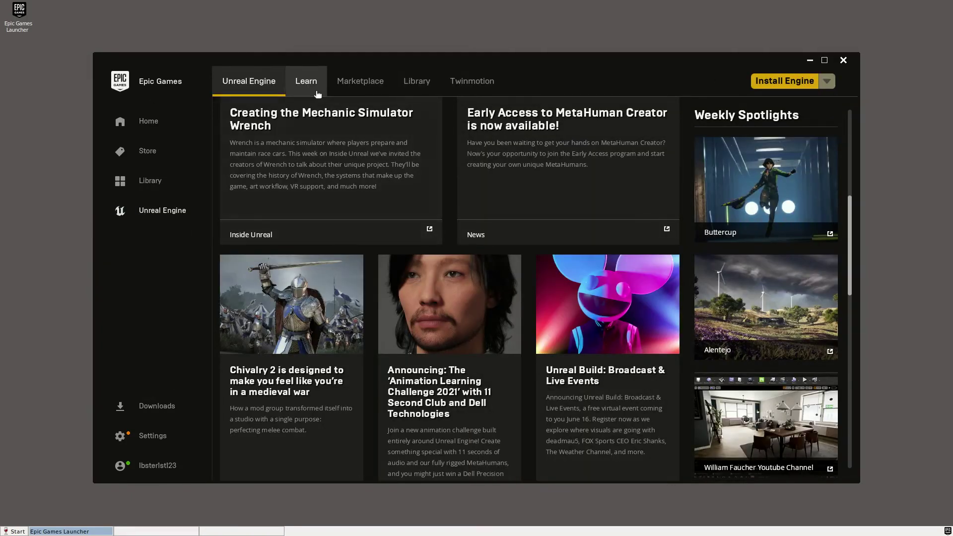
pyautogui.click(318, 95)
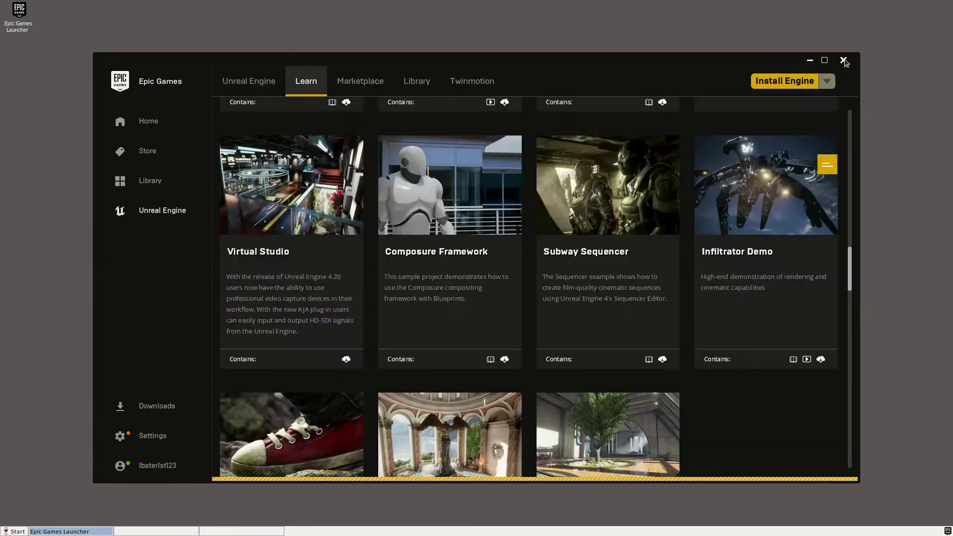
pyautogui.click(844, 61)
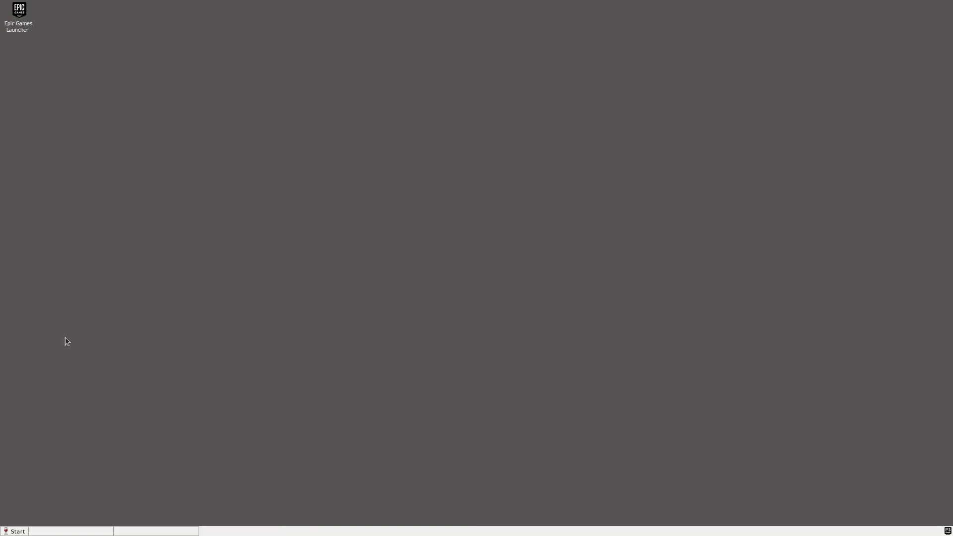
# - Relaunch Epic Games Launcher from Start > Programs, glance at Control Panel, then dismiss the menu
pyautogui.click(14, 533)
pyautogui.click(71, 500)
pyautogui.click(14, 531)
pyautogui.moveTo(26, 513)
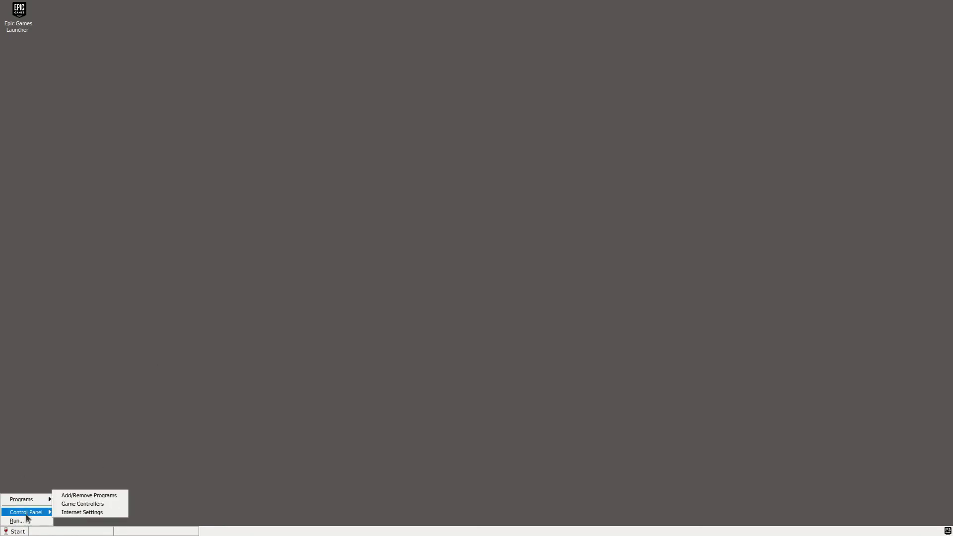
pyautogui.click(89, 88)
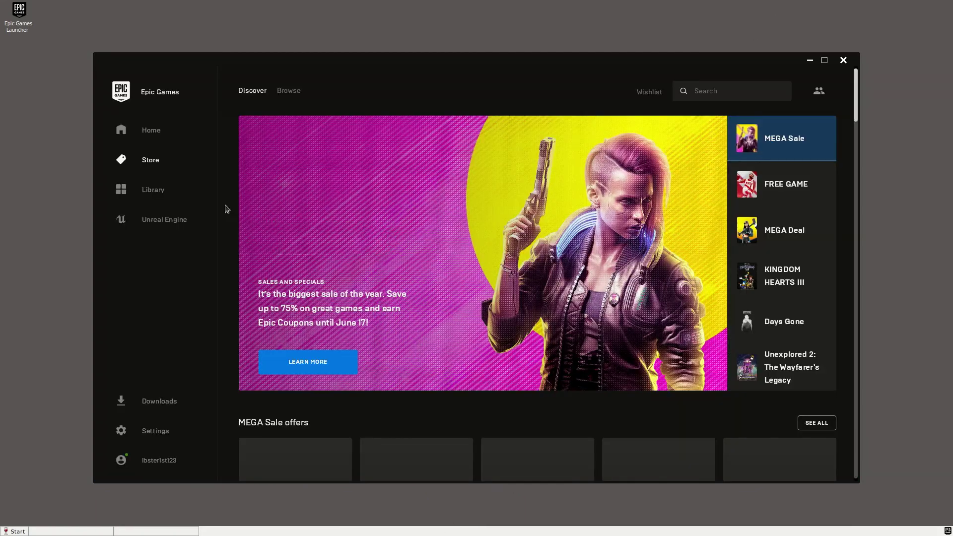
pyautogui.click(818, 93)
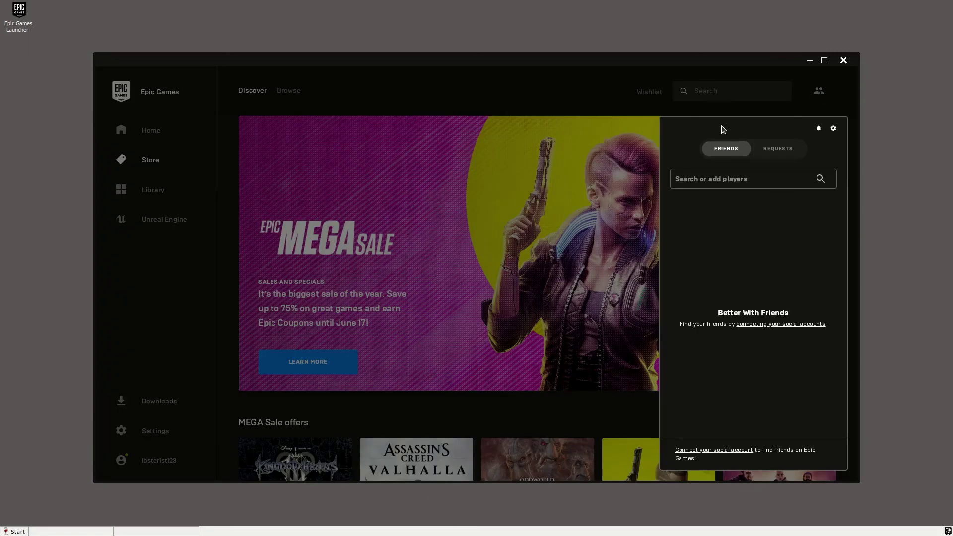
pyautogui.click(775, 151)
pyautogui.click(734, 152)
pyautogui.click(736, 177)
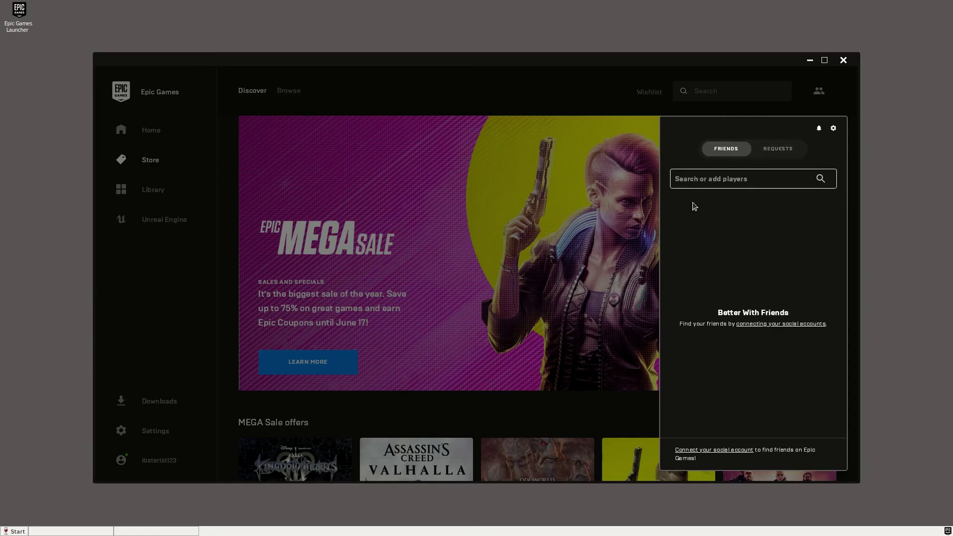
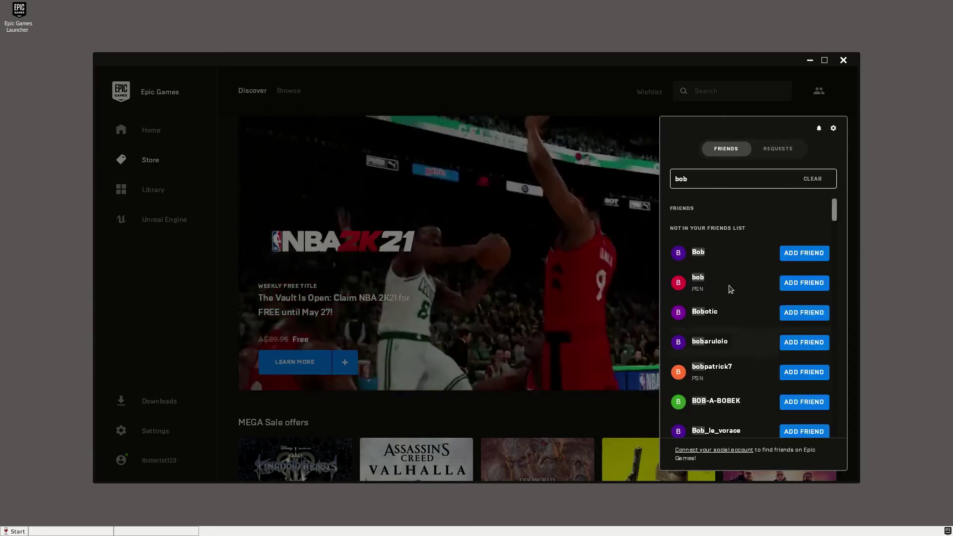
pyautogui.moveTo(833, 214)
pyautogui.mouseDown()
pyautogui.moveTo(835, 430)
pyautogui.moveTo(834, 214)
pyautogui.mouseUp()
pyautogui.doubleClick(757, 176)
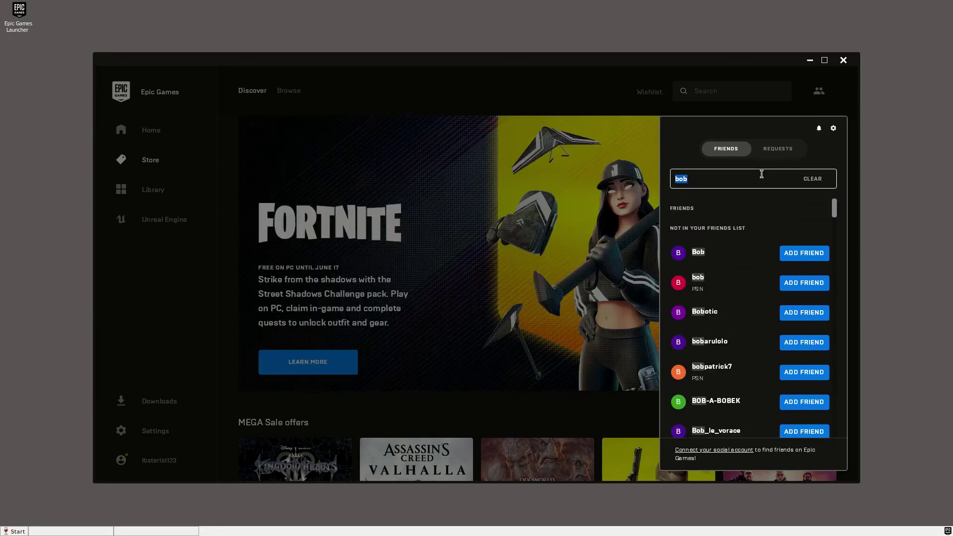
pyautogui.press('BackSpace')
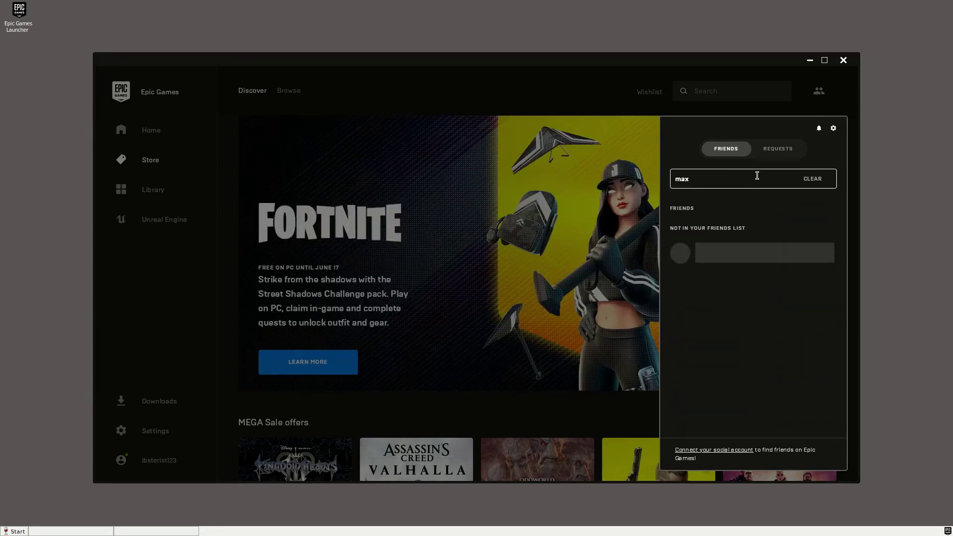
pyautogui.scroll(-10, 837, 258)
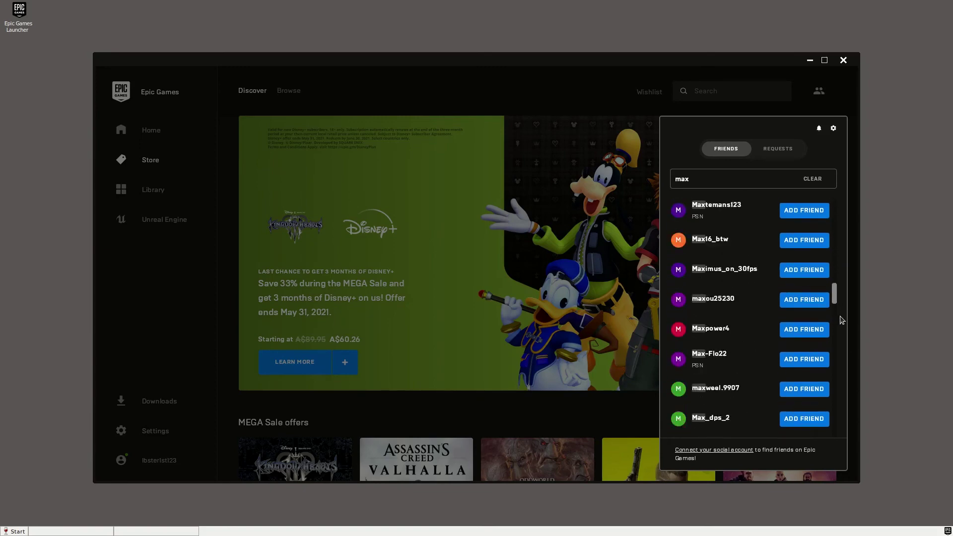
pyautogui.scroll(15, 819, 298)
pyautogui.click(773, 150)
pyautogui.click(834, 128)
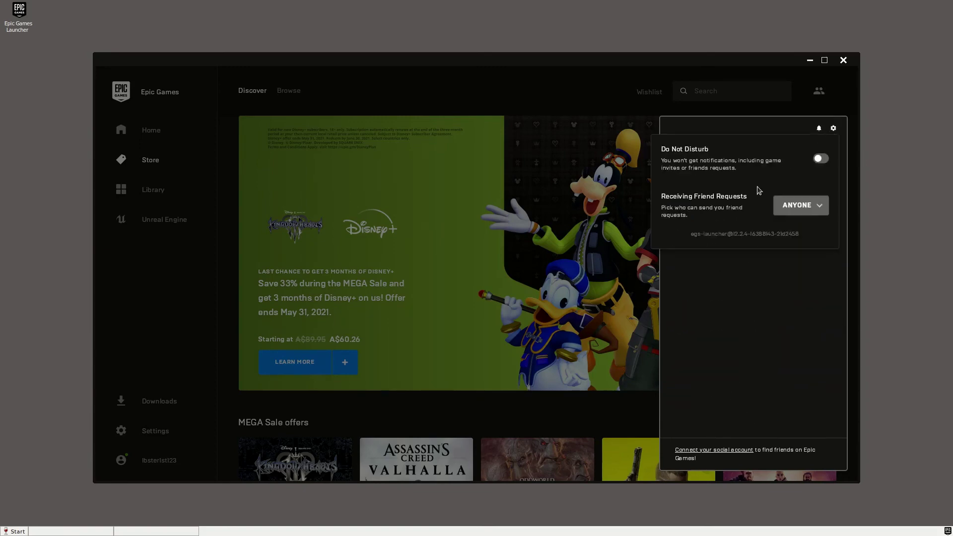
pyautogui.click(744, 457)
pyautogui.click(819, 91)
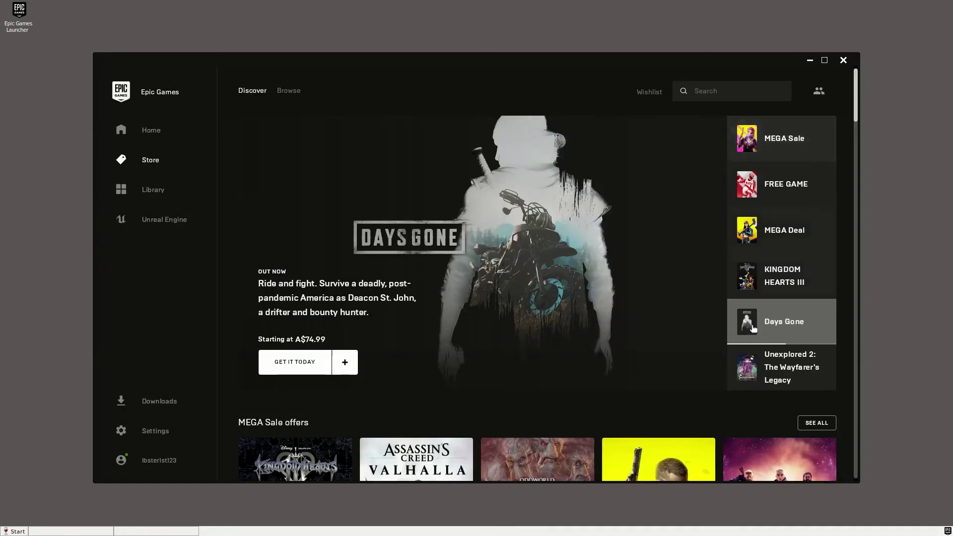
pyautogui.scroll(-3, 809, 278)
pyautogui.scroll(3, 809, 277)
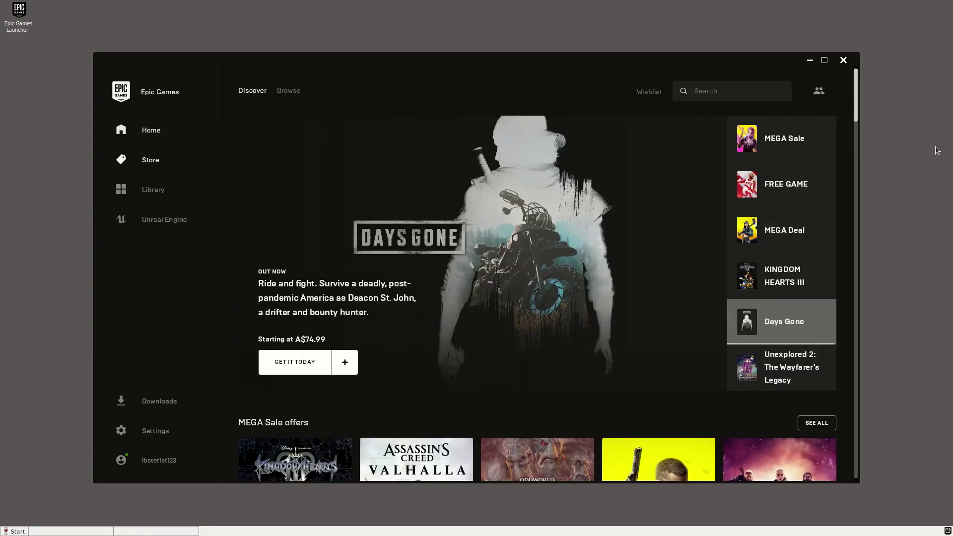
pyautogui.moveTo(856, 168); pyautogui.dragTo(859, 425)
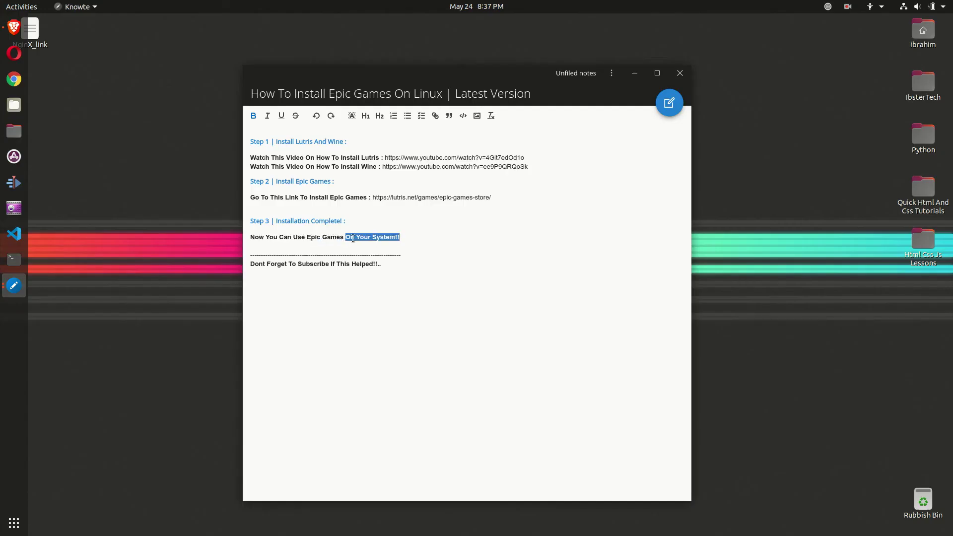
# - Select the closing lines and the known-error paragraph in the Epic Games install note
pyautogui.moveTo(353, 239); pyautogui.dragTo(232, 242)
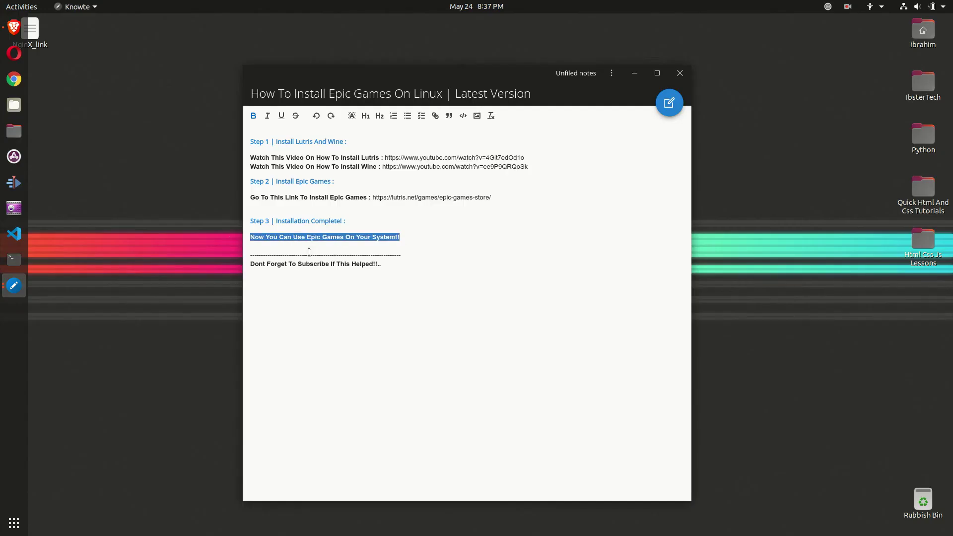
pyautogui.moveTo(397, 263); pyautogui.dragTo(241, 266)
pyautogui.click(241, 267)
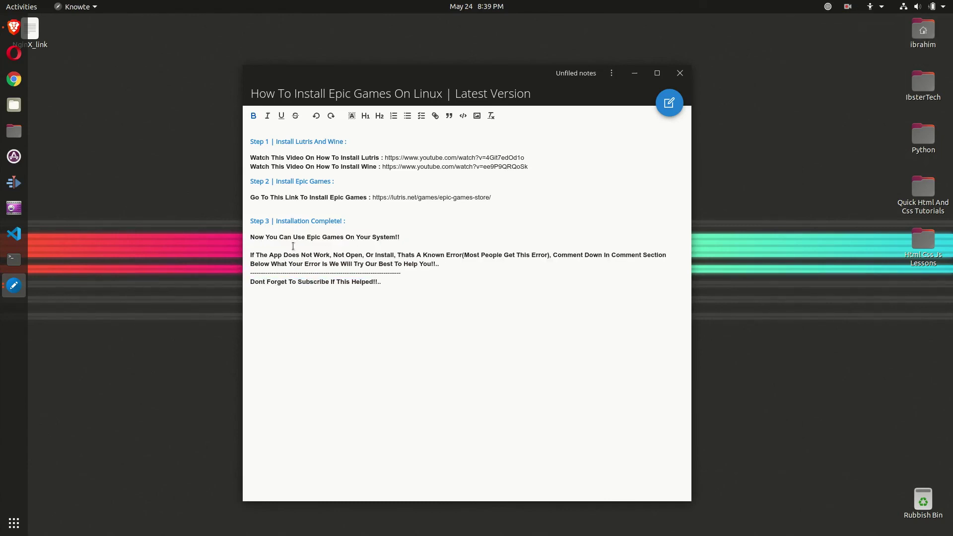
pyautogui.moveTo(272, 253); pyautogui.dragTo(676, 264)
pyautogui.click(443, 261)
# - Reselect the error paragraph and subscribe line, then minimize the Knowte window
pyautogui.moveTo(250, 255); pyautogui.dragTo(441, 266)
pyautogui.click(392, 280)
pyautogui.click(390, 281)
pyautogui.moveTo(255, 285); pyautogui.dragTo(251, 282)
pyautogui.click(635, 73)
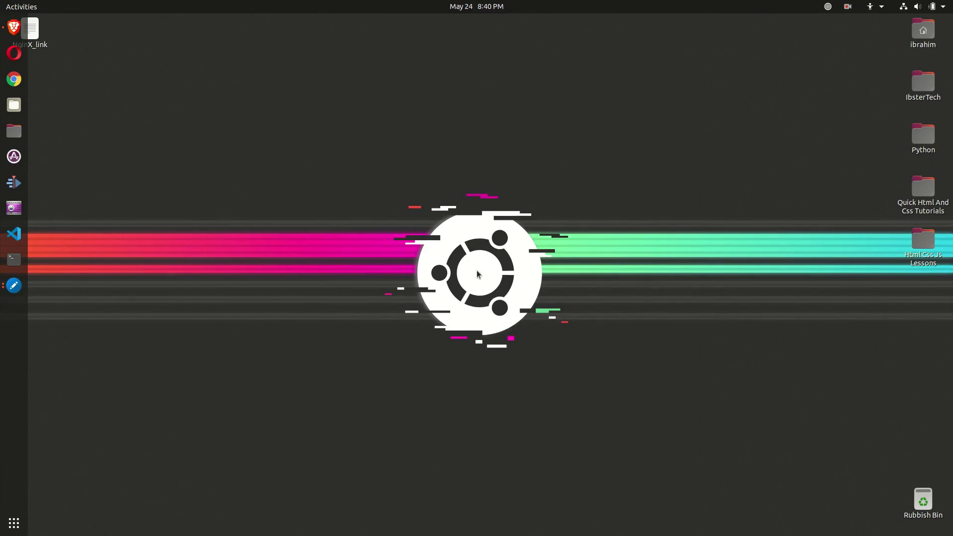